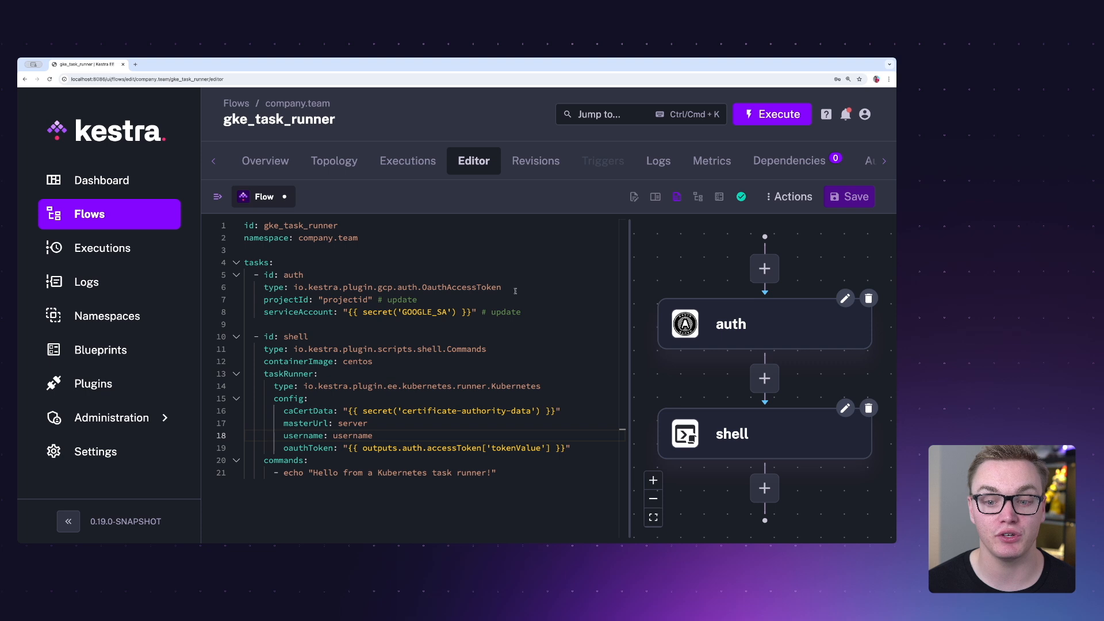
- Review the auth task's type and the shell task's oauthToken, caCertData, masterUrl and username properties in the gke_task_runner flow
left_click_drag(514, 289, 393, 287)
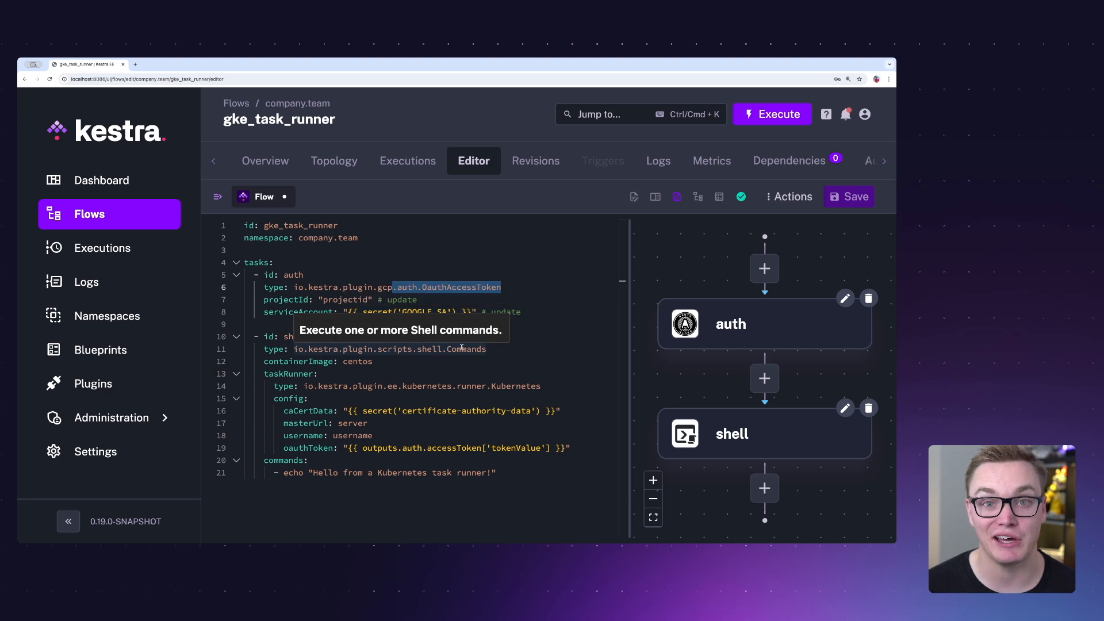
left_click_drag(278, 448, 577, 447)
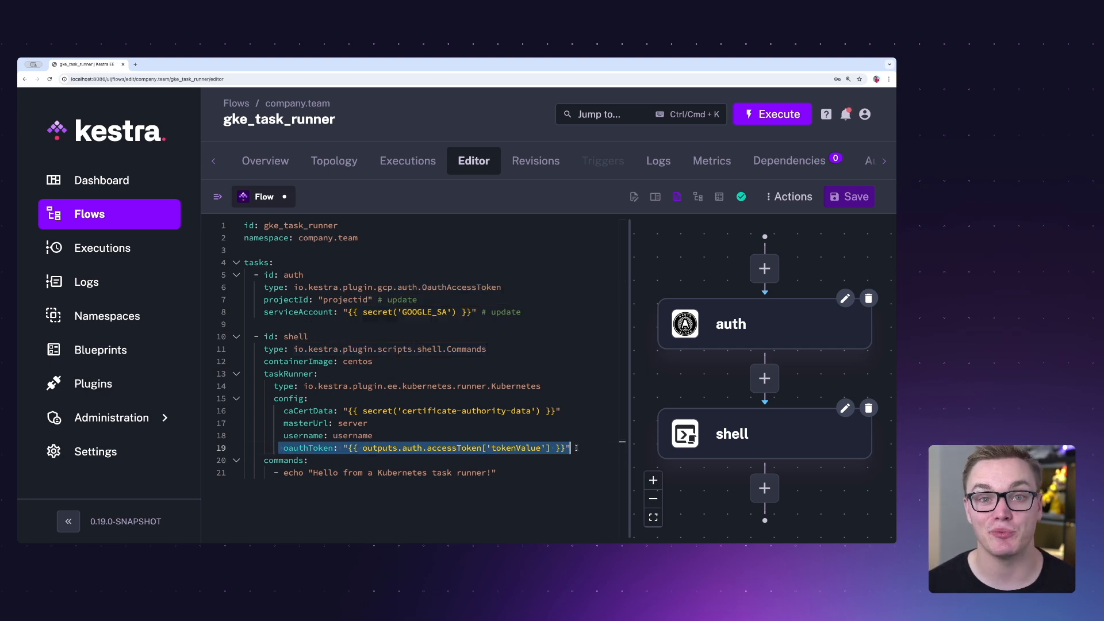
left_click(556, 411)
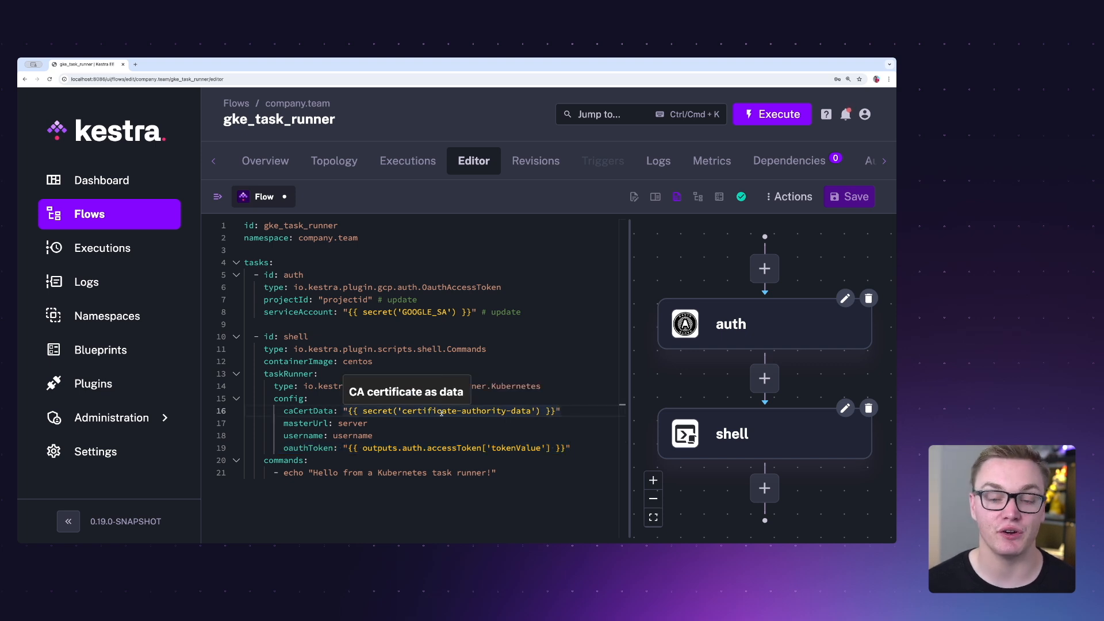
left_click(381, 425)
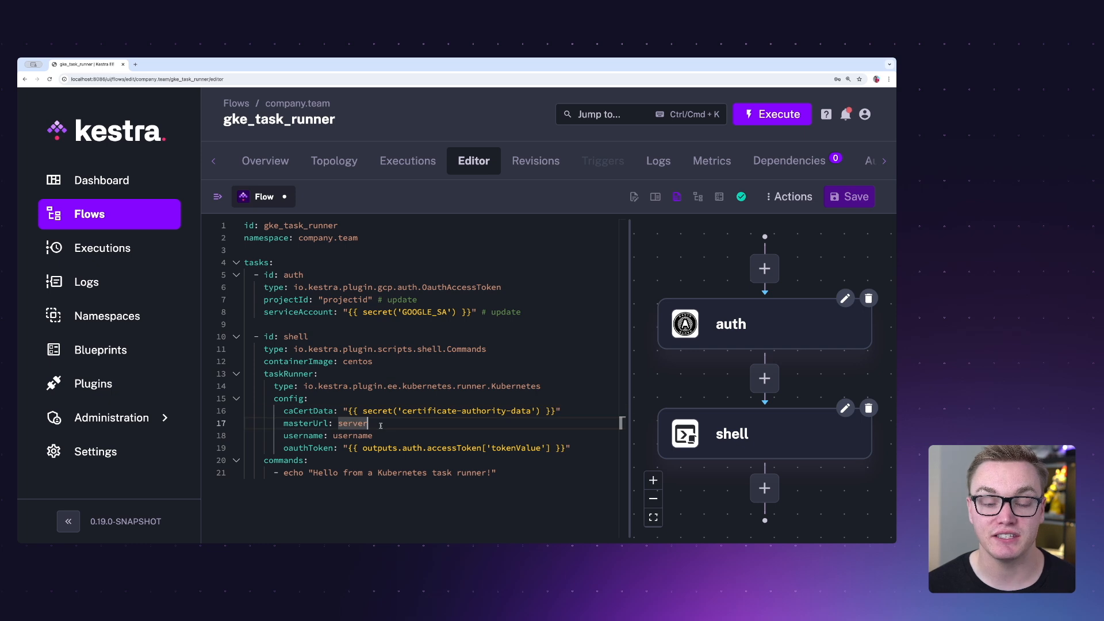
left_click(386, 439)
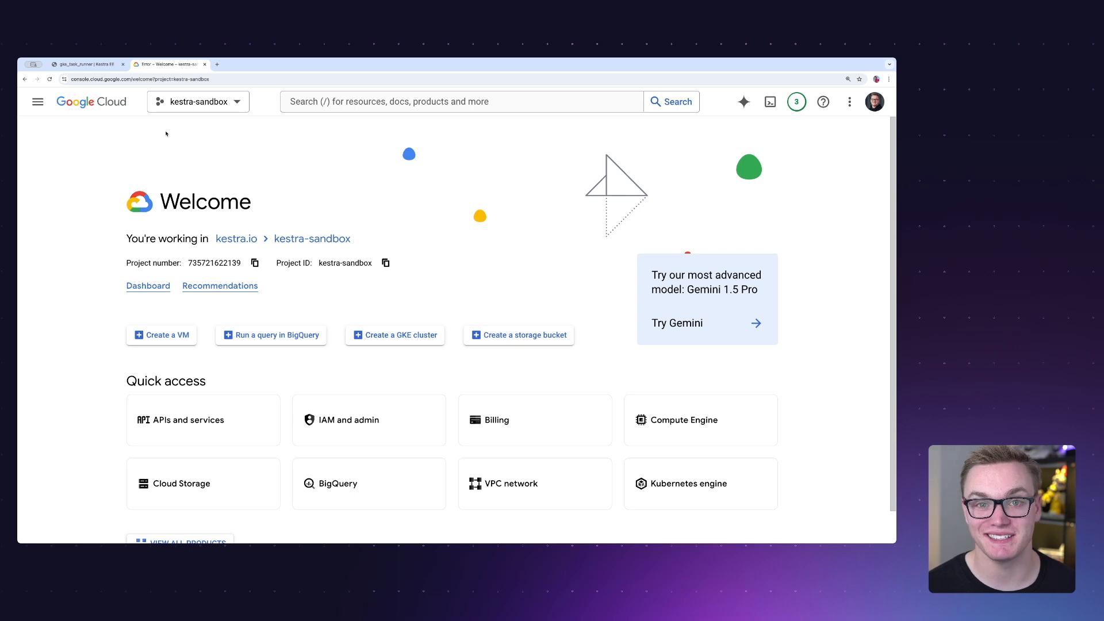
- Go to the Kubernetes Engine clusters in the kestra-sandbox project and start configuring a new Autopilot cluster
left_click(38, 101)
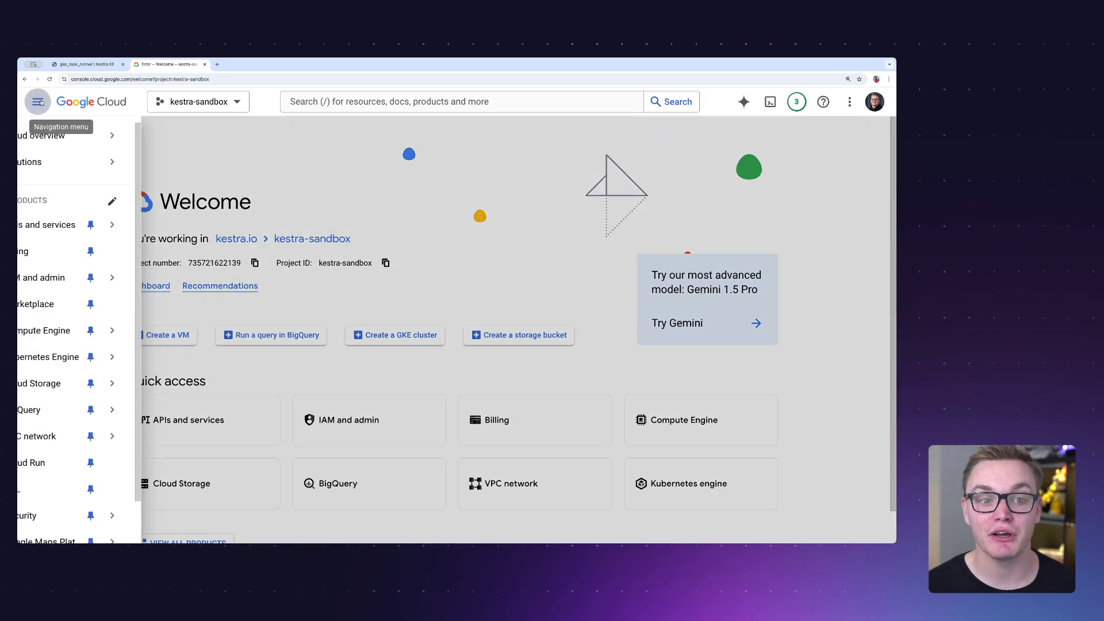
mouse_move(88, 350)
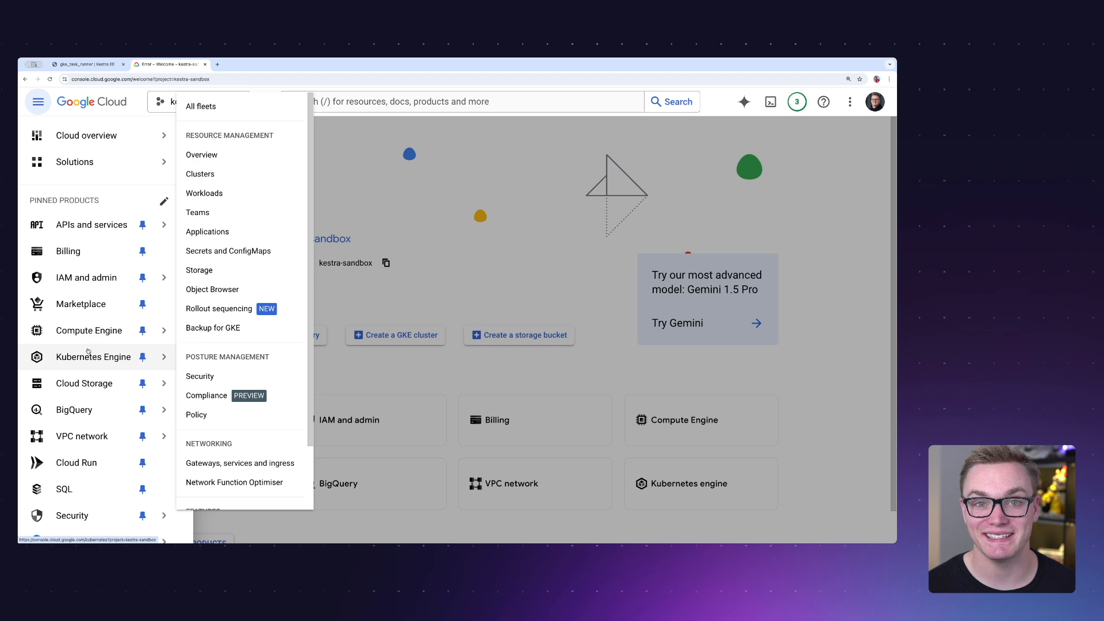
left_click(227, 154)
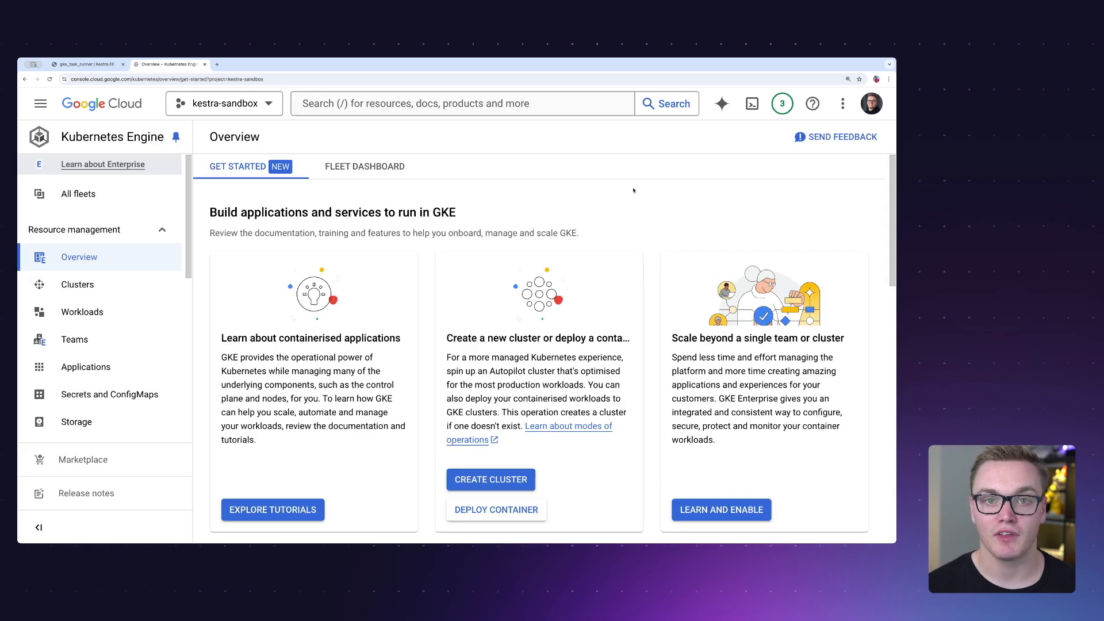
left_click(85, 282)
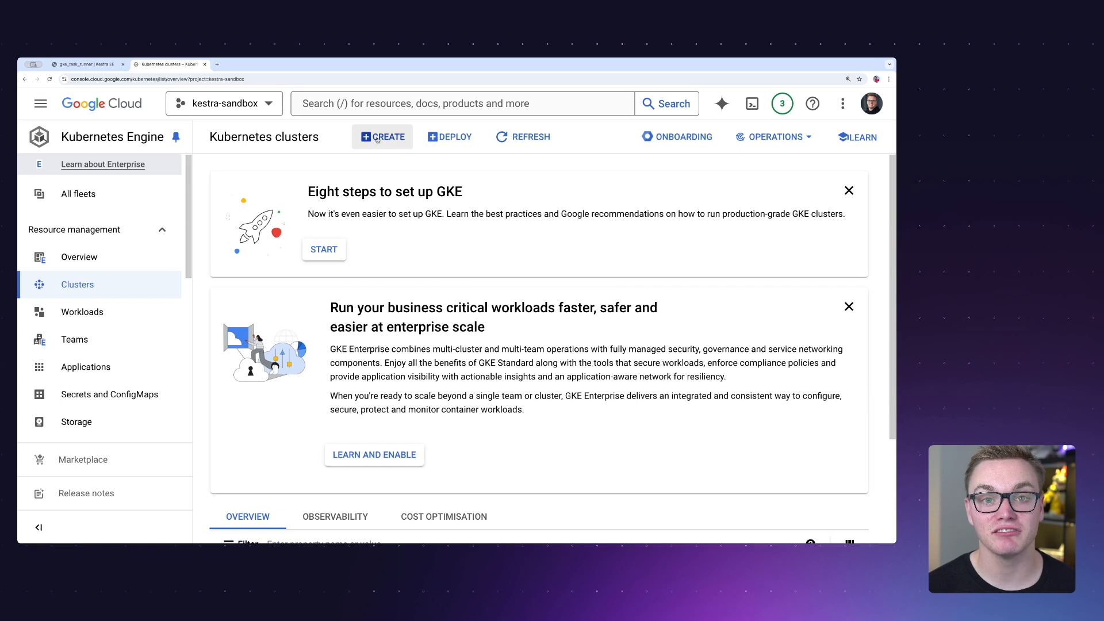
left_click(377, 139)
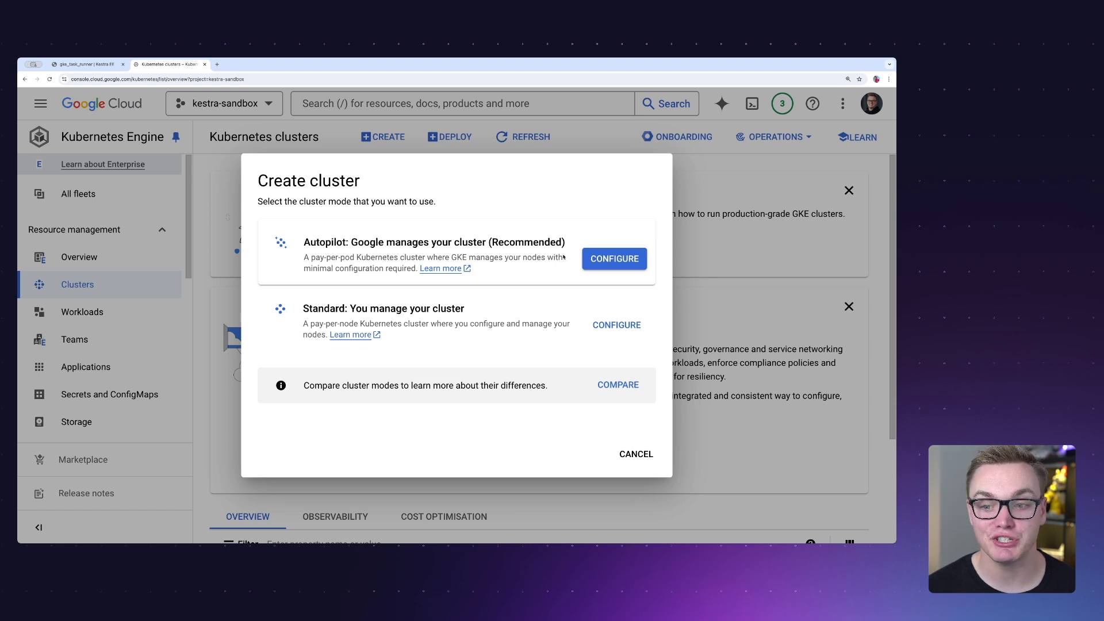
left_click(614, 258)
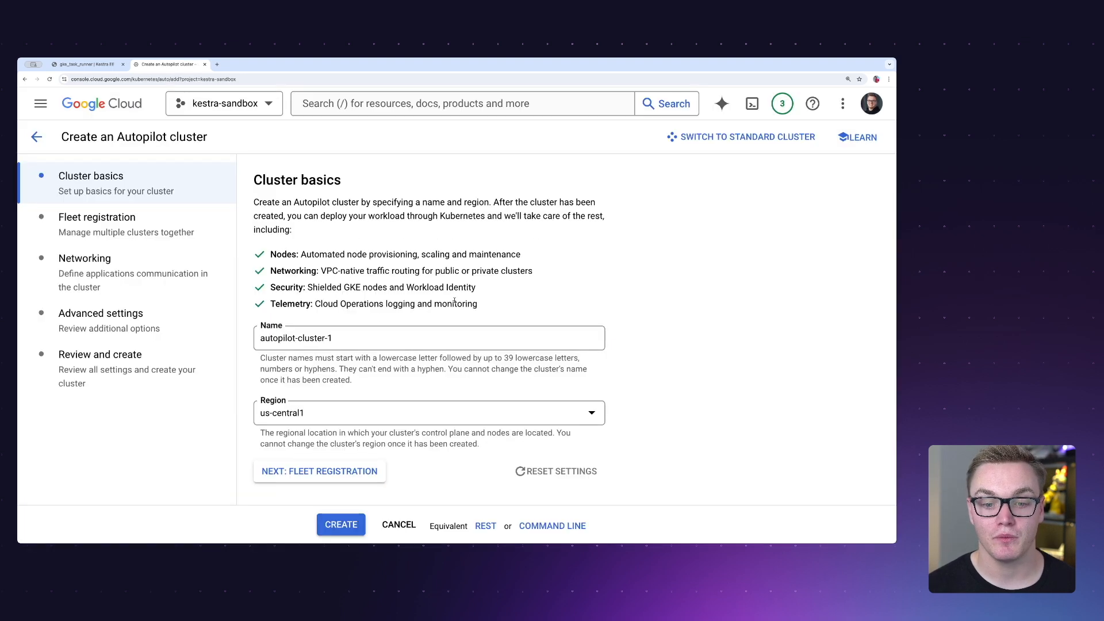
- Name the cluster will-gke-demo, set its region to europe-west2, leave fleet registration off and create it
left_click_drag(356, 339, 258, 339)
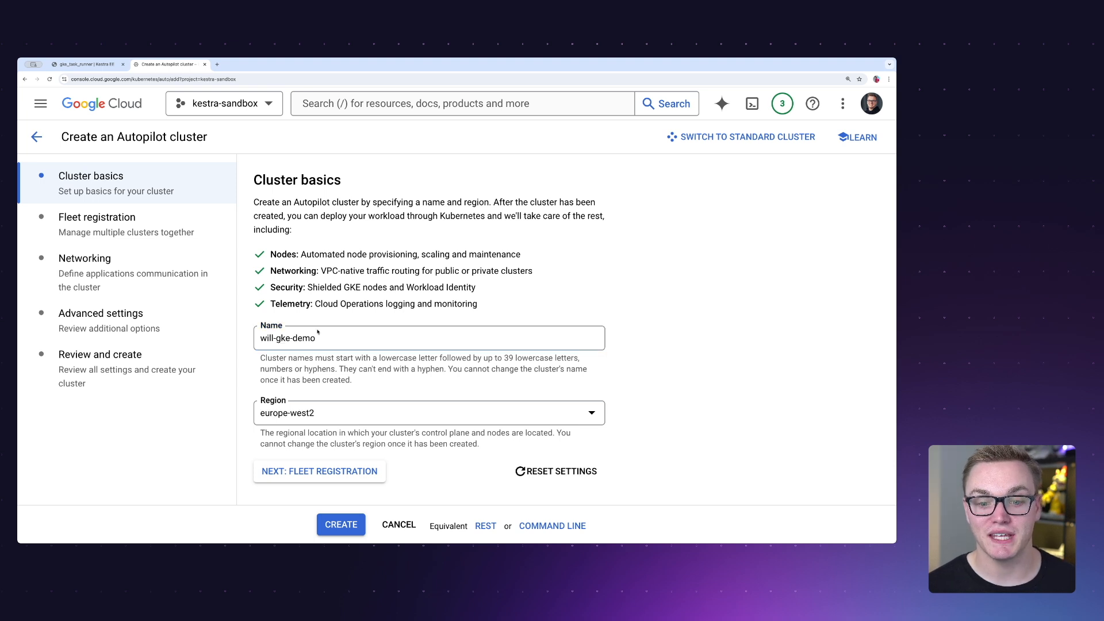
left_click(318, 473)
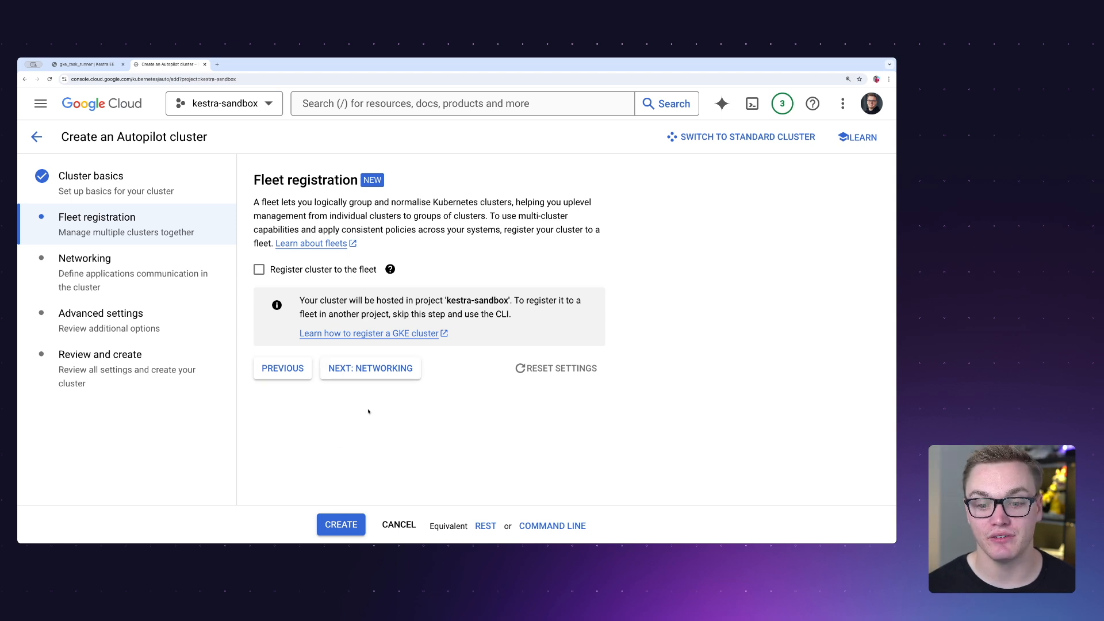
left_click(348, 530)
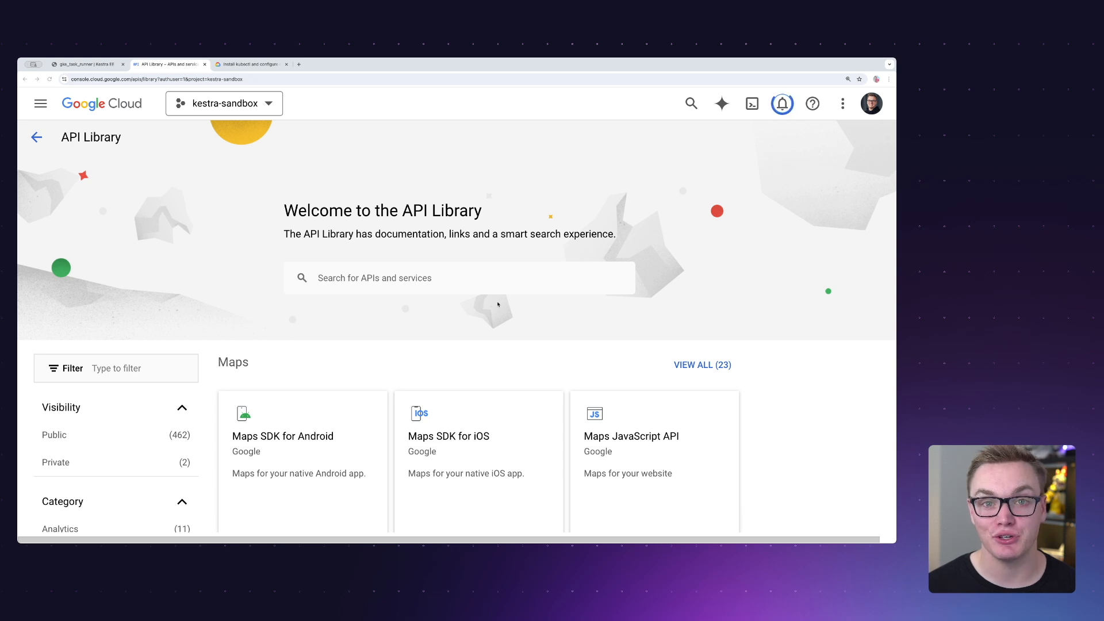
- Search the API Library for kubernetes and open the Kubernetes Engine API
left_click(396, 276)
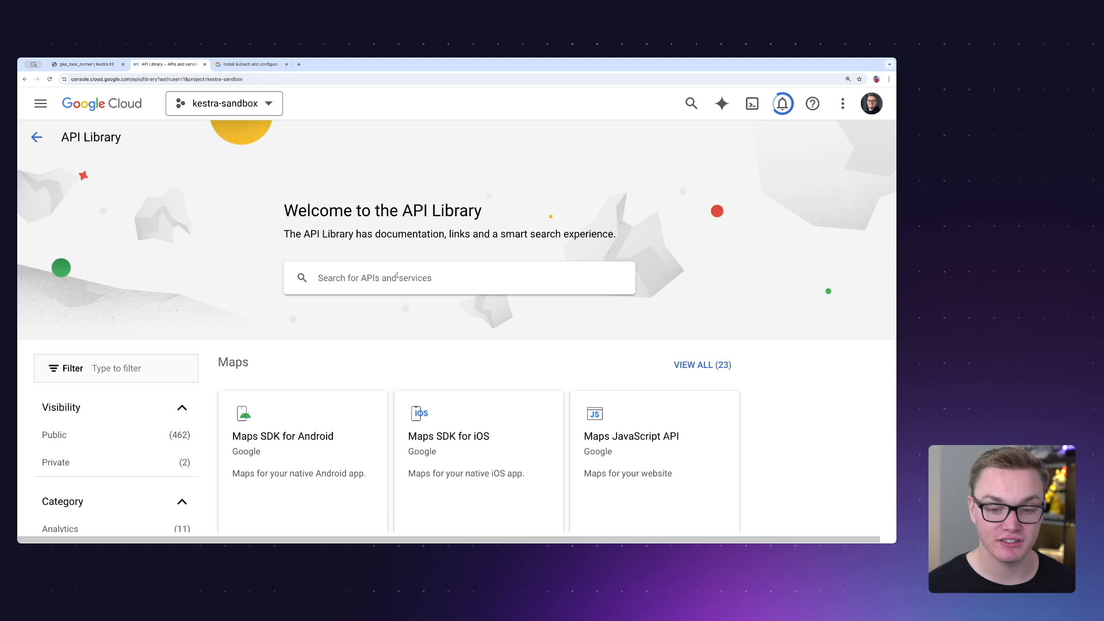
type("kubernetes")
key("Return")
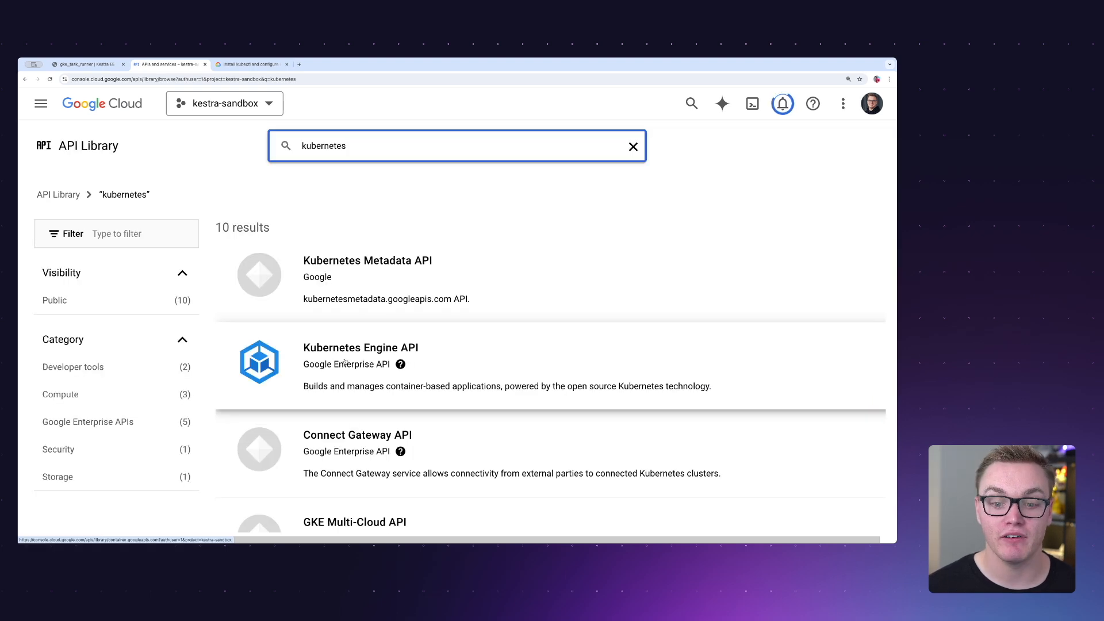
left_click(352, 357)
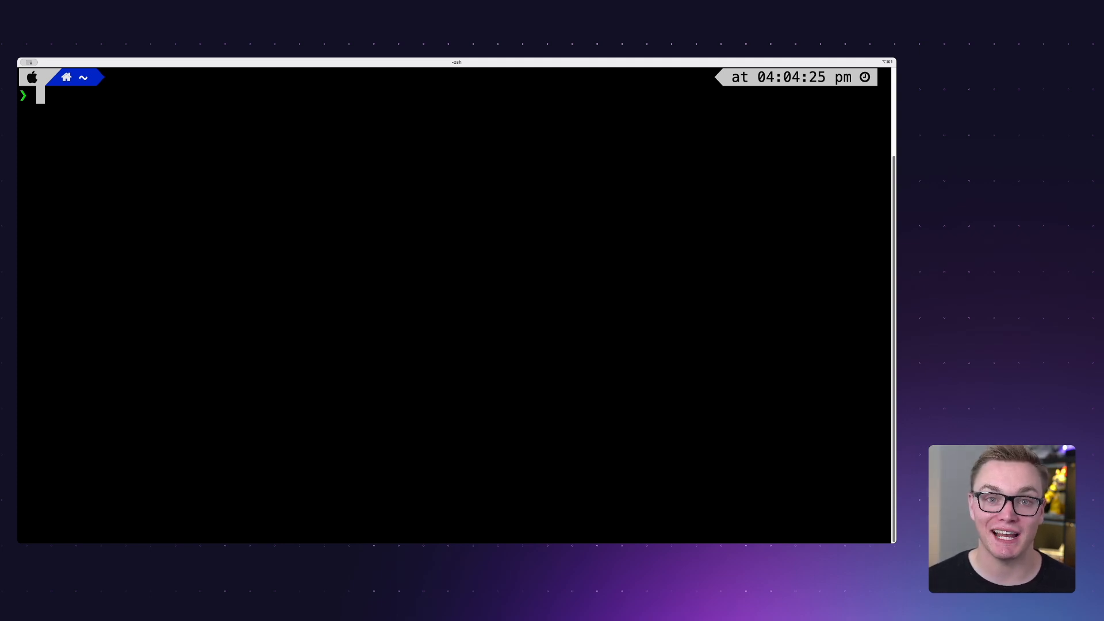
- Log in to Google Cloud from the terminal with `gcloud auth login` and check the active project and the command for changing it
type("gc")
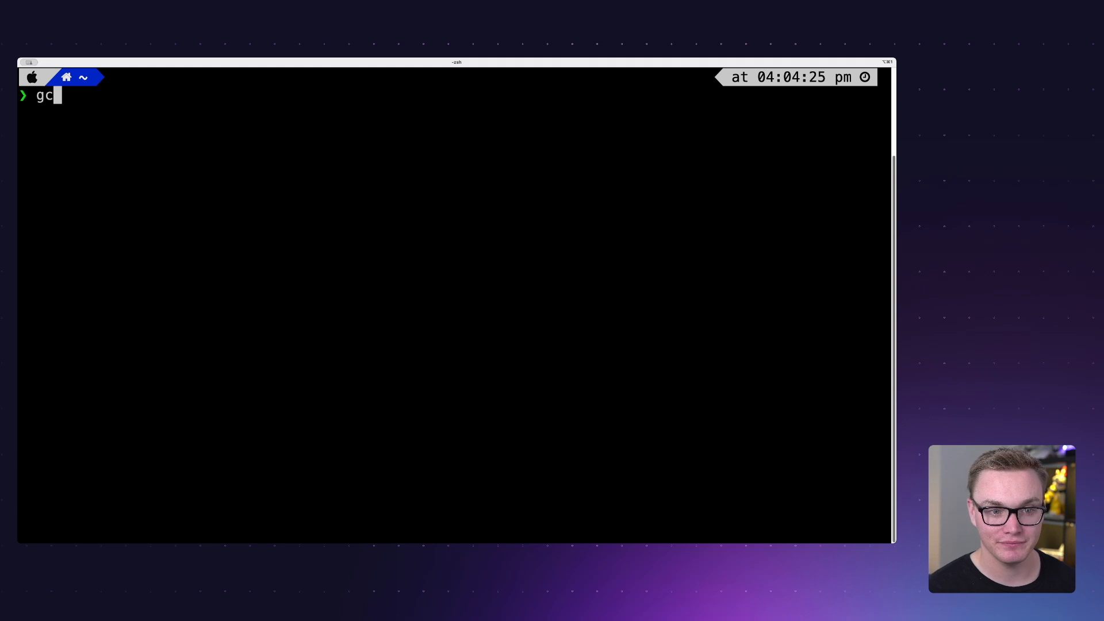
key("Right")
key("Return")
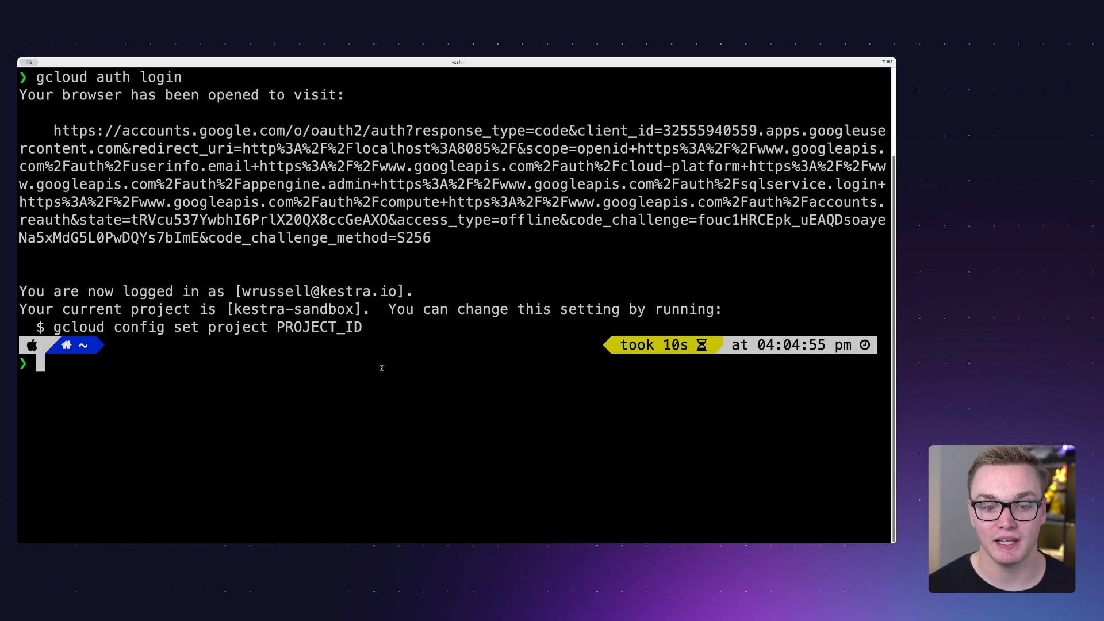
left_click_drag(232, 309, 352, 311)
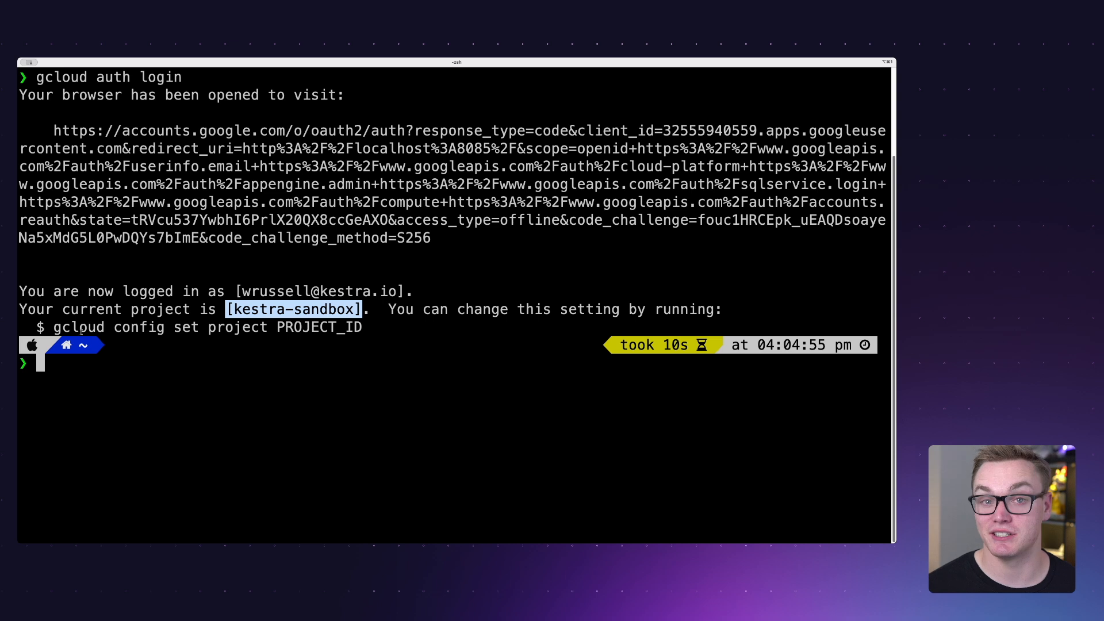
left_click_drag(53, 330, 270, 329)
left_click(270, 329)
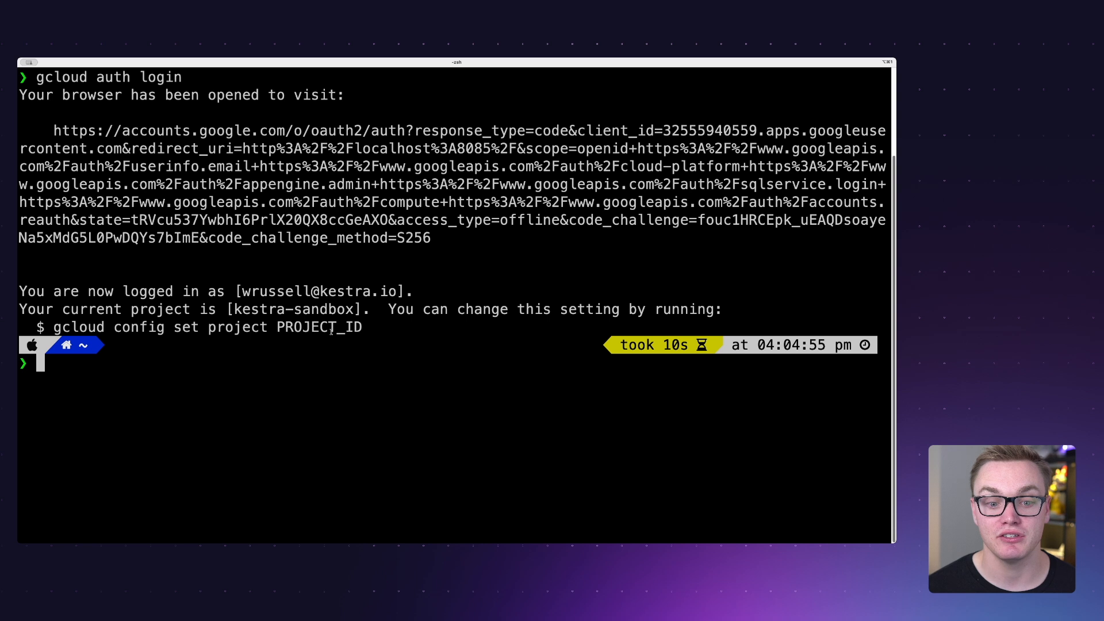
- Install kubectl in the terminal with the GKE guide's `gcloud components install kubectl` command and check its client version
key("ctrl+Right")
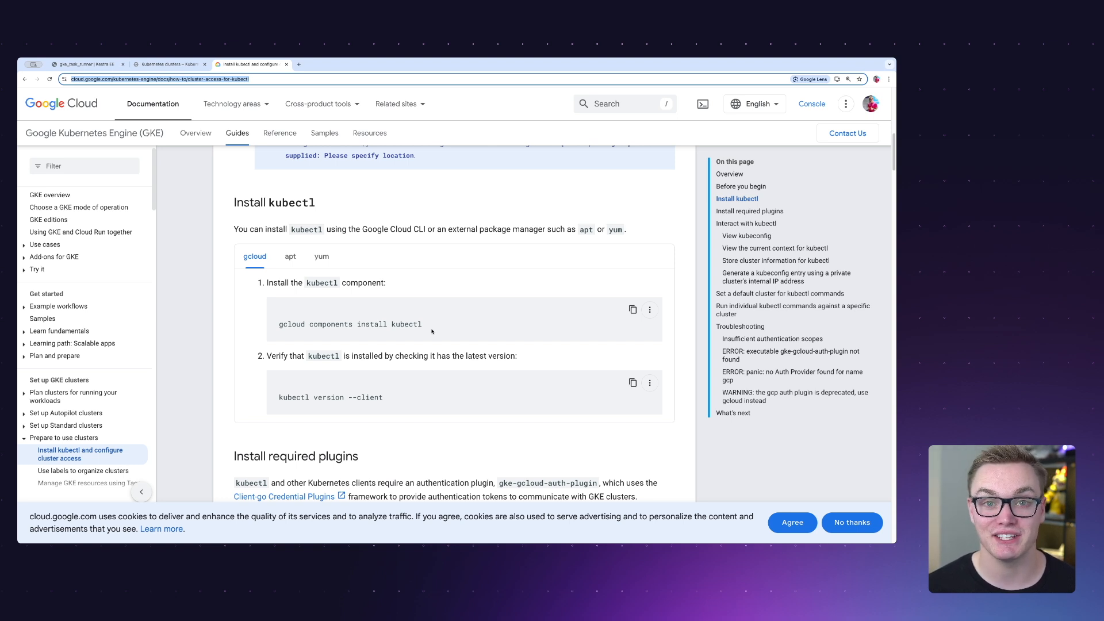
left_click(274, 326)
left_click_drag(281, 327, 431, 330)
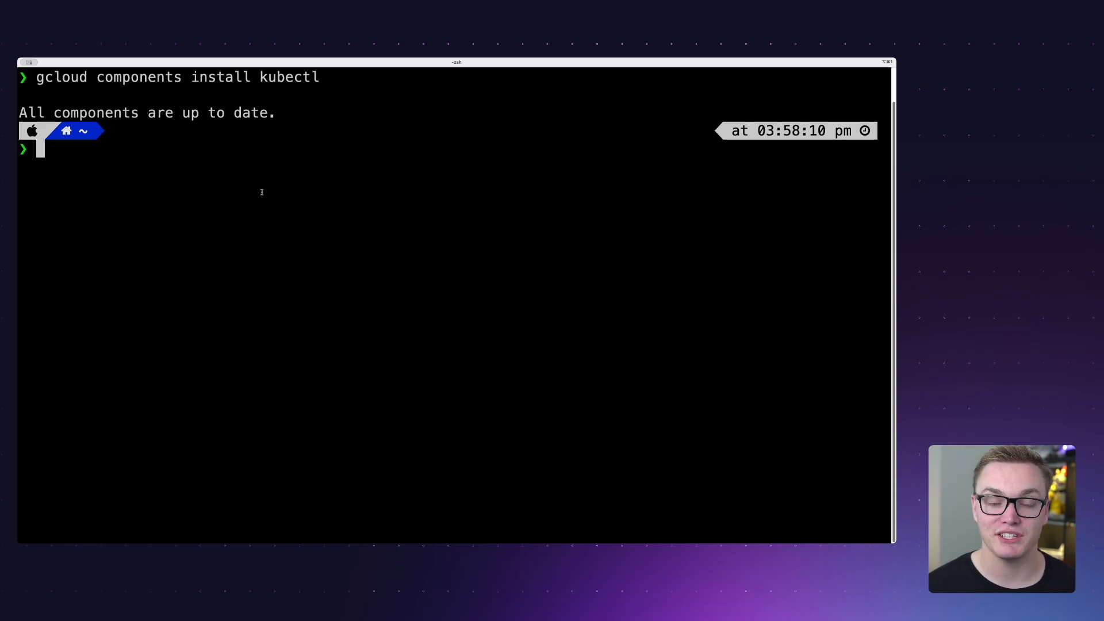
key("super+v")
key("Return")
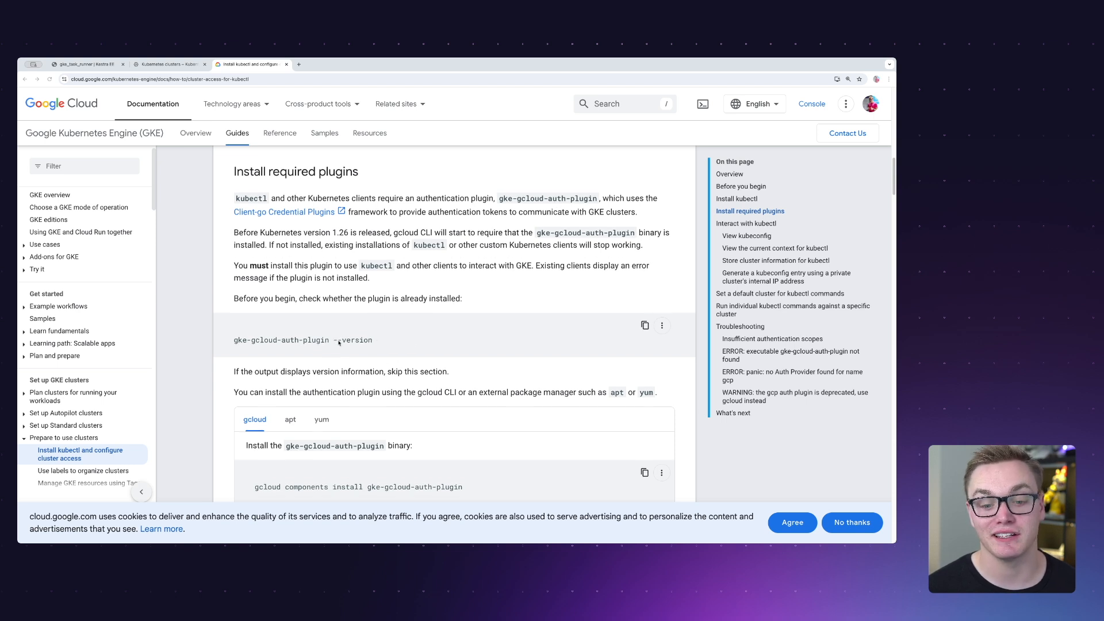
- Install the GKE authentication plugin by running `gcloud components install gke-gcloud-auth-plugin` from the guide in the terminal
scroll(339, 344, "down", 1)
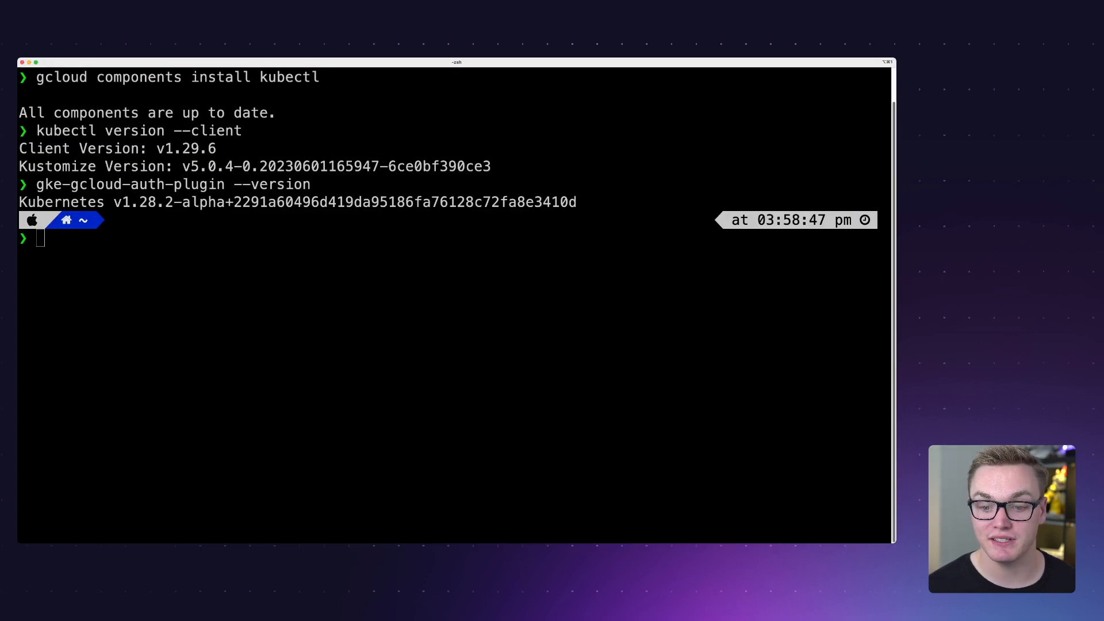
left_click(194, 288)
key("super+v")
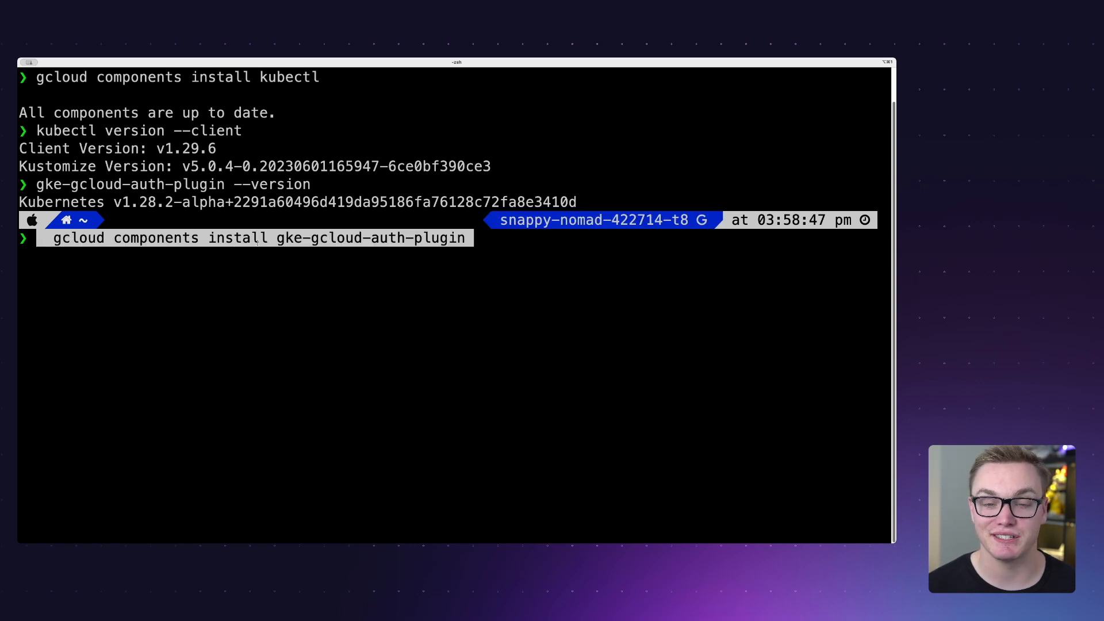
key("Return")
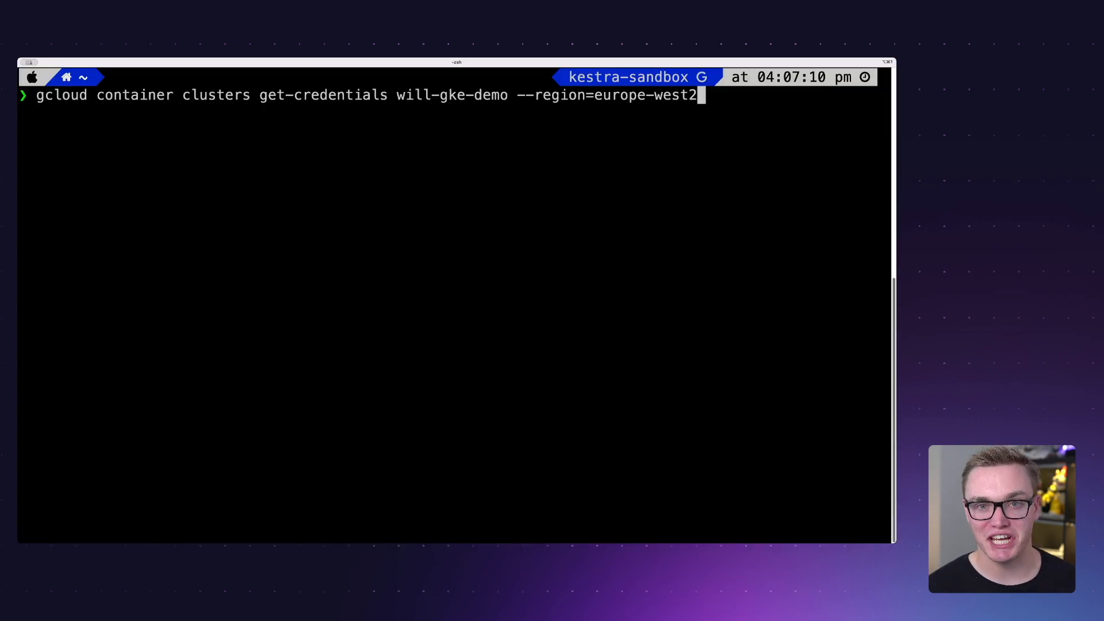
- Fetch the credentials of will-gke-demo in region europe-west2 with gcloud and print the kubeconfig with `kubectl config view --minify --flatten`
key("Return")
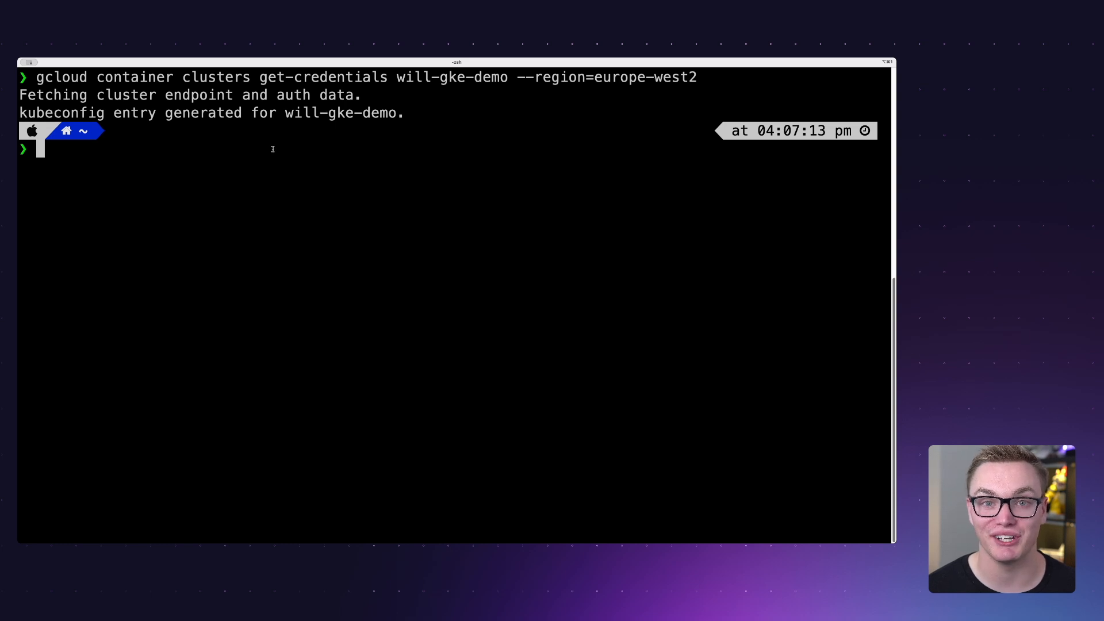
key("super+v")
key("Return")
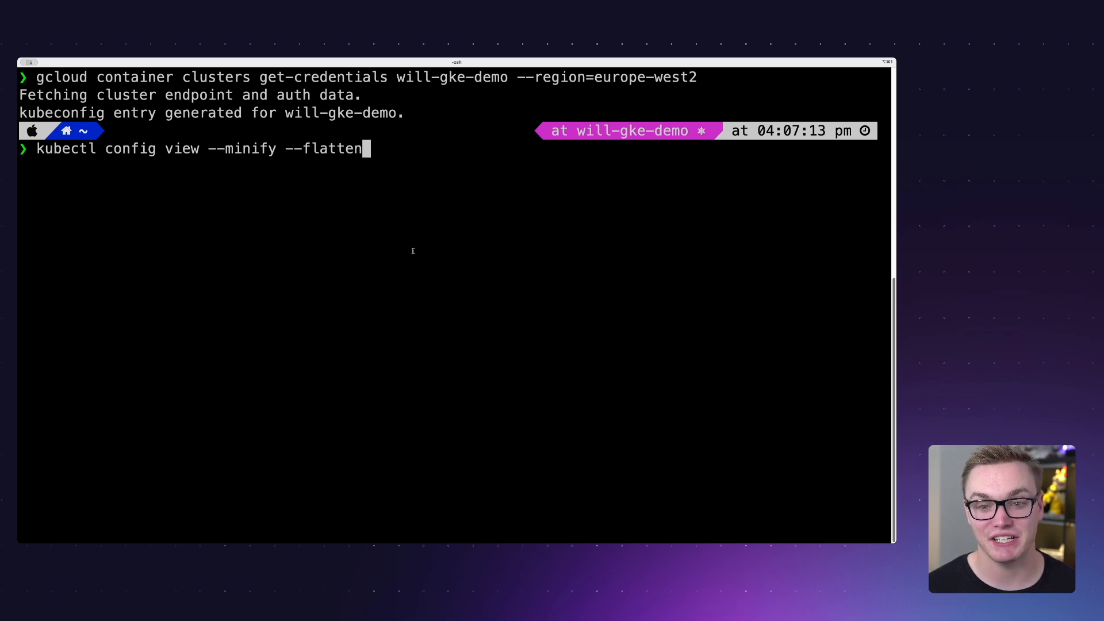
key("Return")
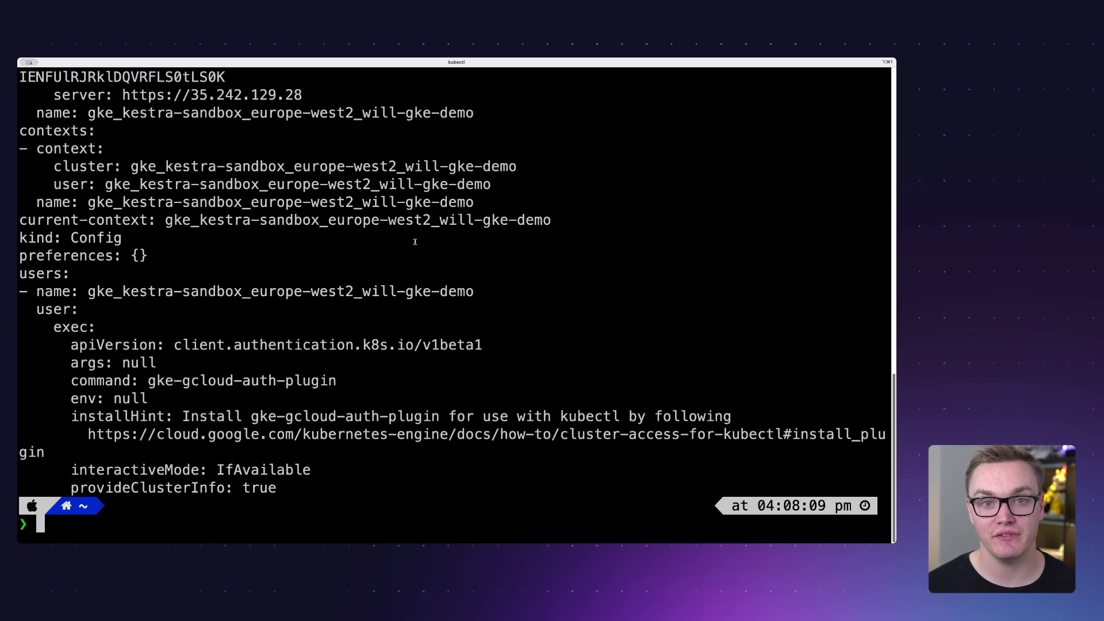
- Examine the certificate-authority-data, server and name entries in the printed kubeconfig
scroll(412, 247, "up", 8)
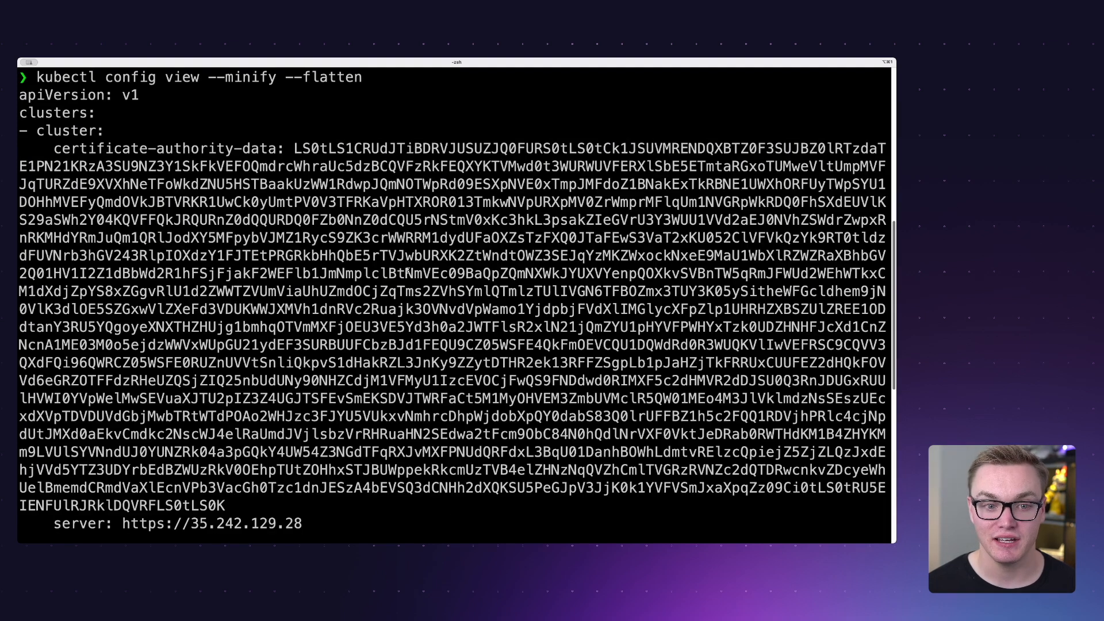
left_click_drag(55, 149, 277, 148)
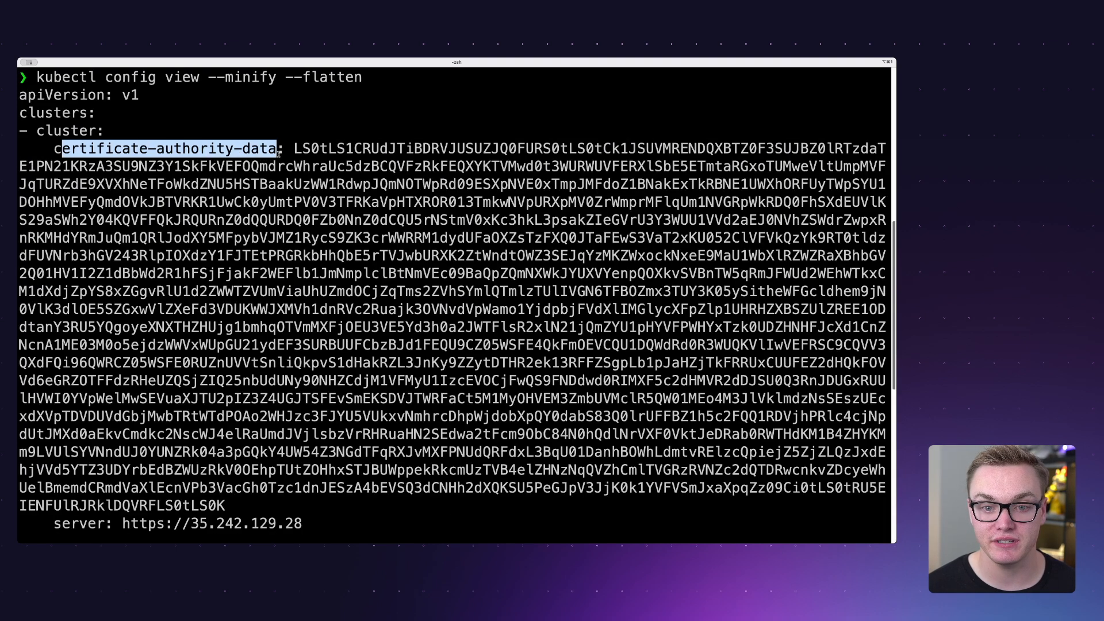
scroll(178, 302, "down", 10)
scroll(178, 302, "up", 3)
left_click_drag(123, 240, 305, 240)
key("ctrl+c")
left_click_drag(87, 256, 889, 257)
scroll(319, 169, "up", 6)
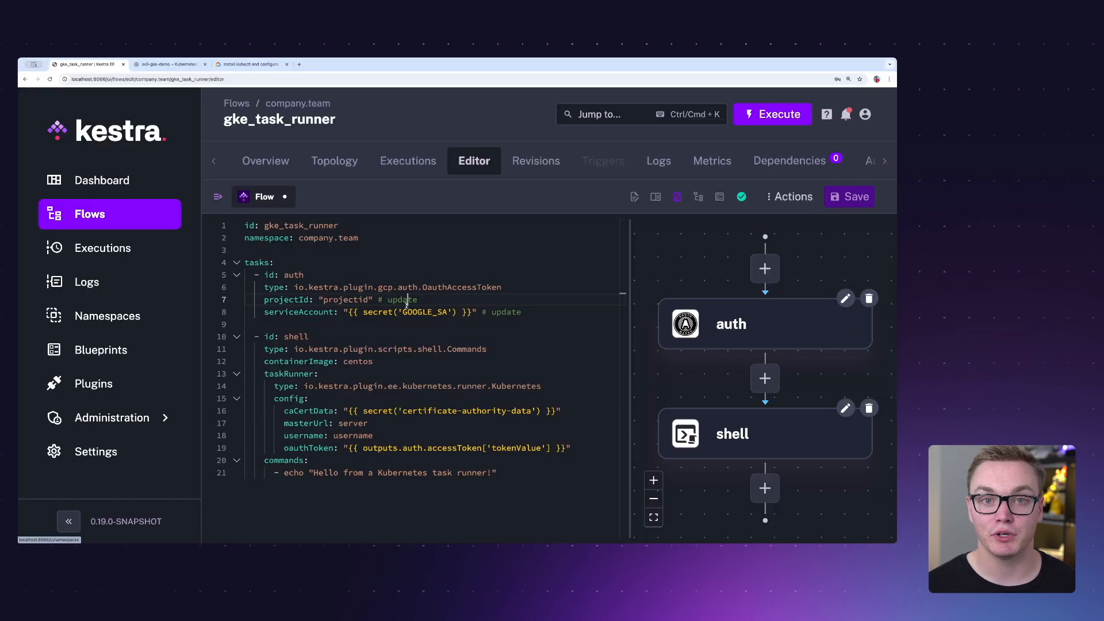
- Switch to Kestra and open the secrets of the company.team namespace
left_click(149, 318)
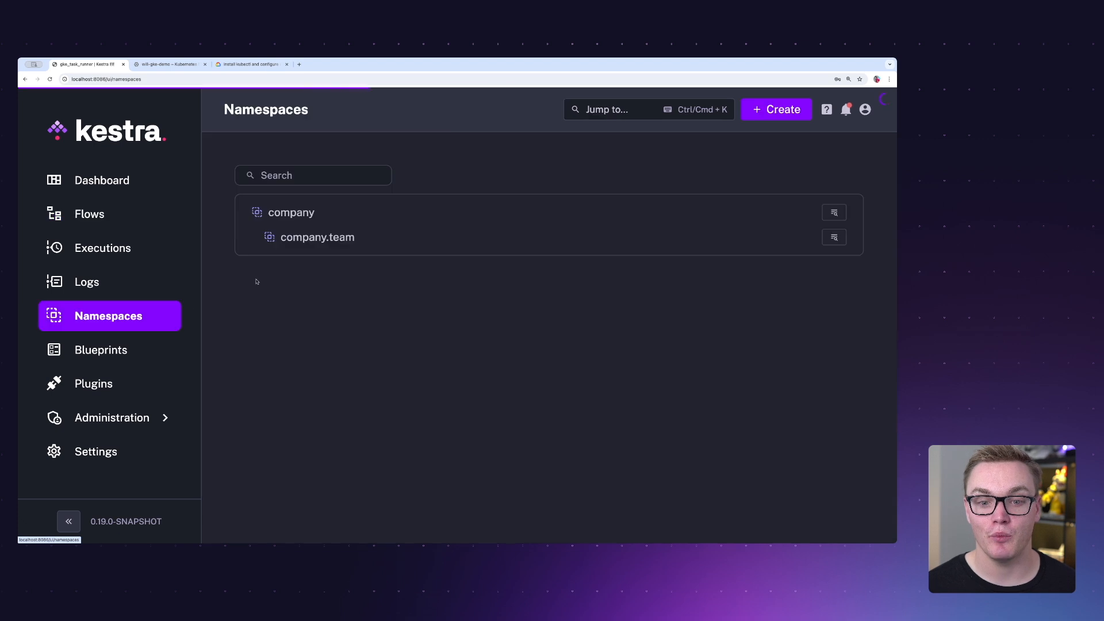
left_click(837, 241)
left_click(760, 156)
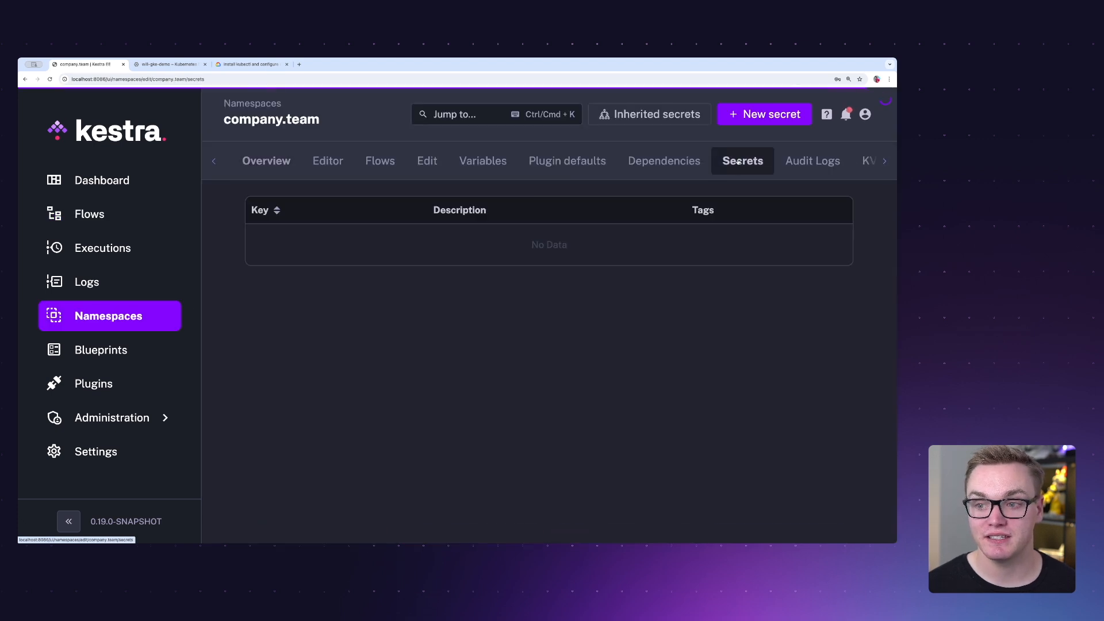
- Create a new secret in the company.team namespace with key certificate-authority-data, pasting the cluster's certificate authority data as its value
left_click(769, 113)
left_click(522, 190)
key("ctrl+v")
scroll(496, 254, "up", 10)
left_click(502, 162)
key("ctrl+v")
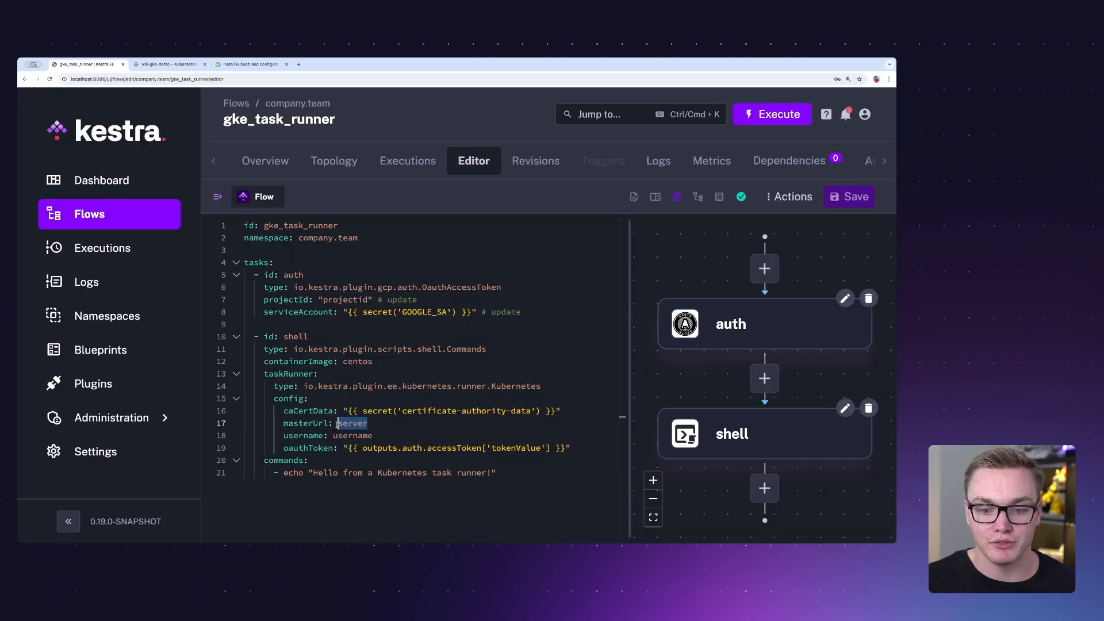
key("ctrl+v")
key("ctrl+s")
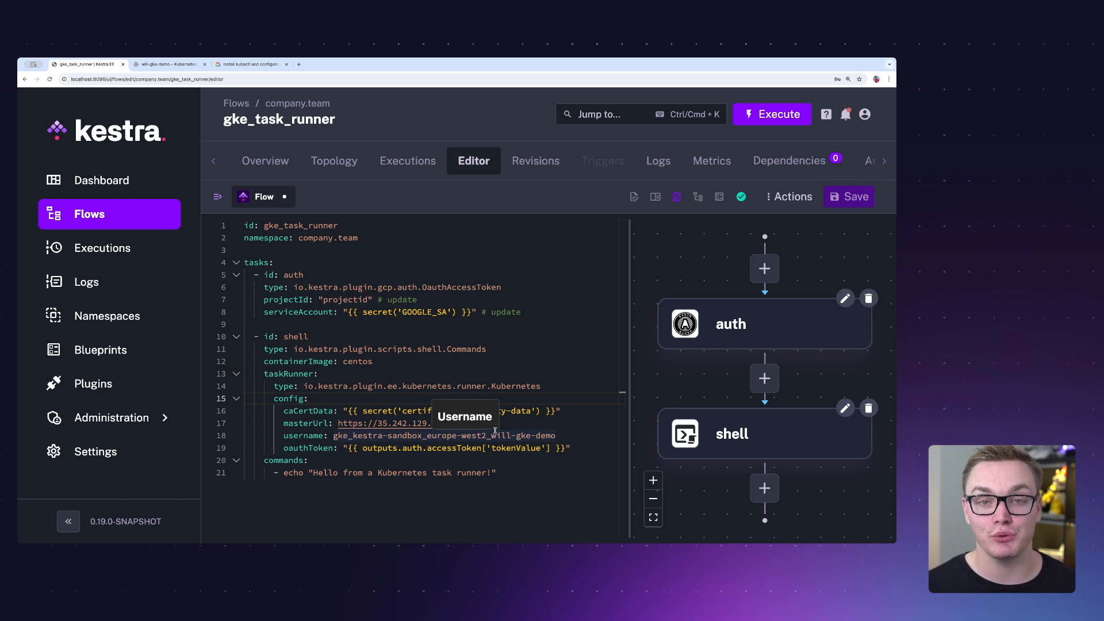
- Switch to Google Cloud and create the service account will-k8-gke-demo in kestra-sandbox with the Kubernetes Engine Admin role
left_click(41, 103)
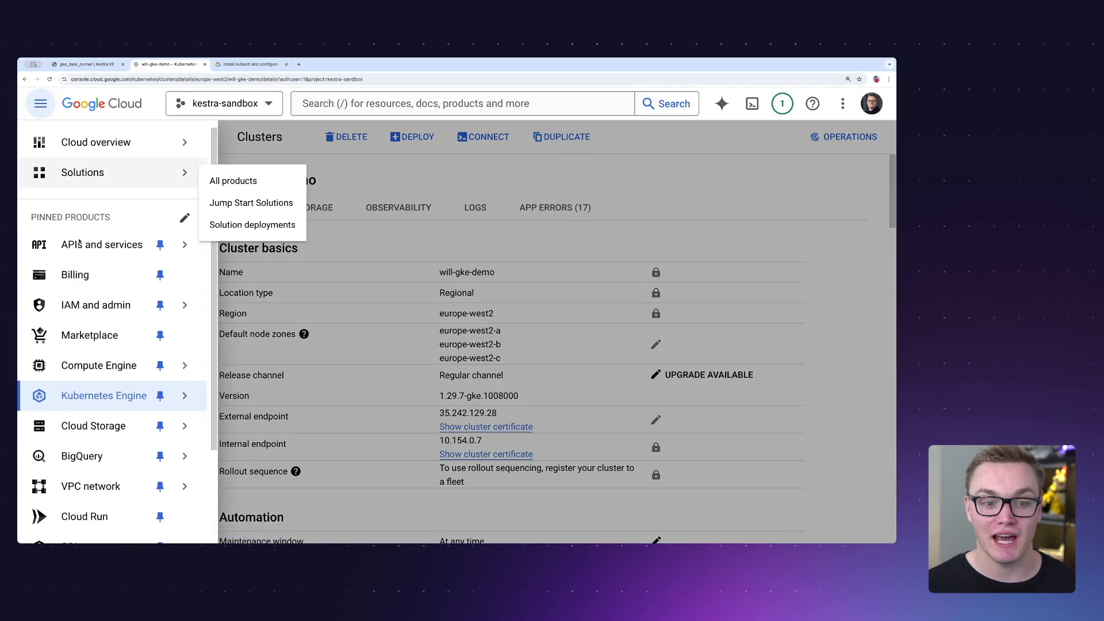
mouse_move(74, 302)
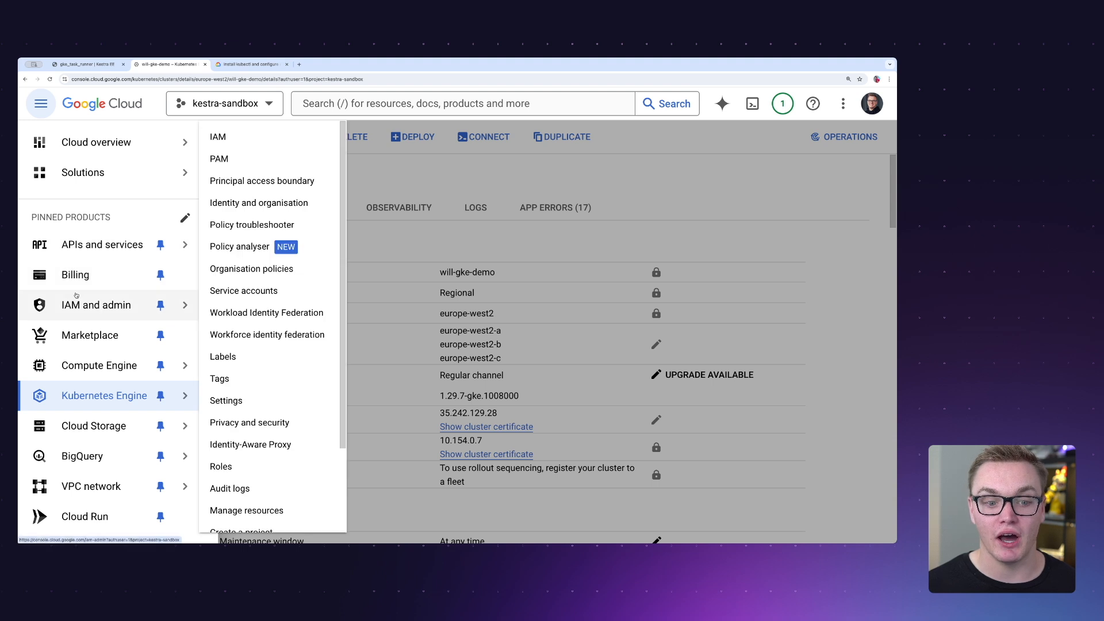
left_click(262, 291)
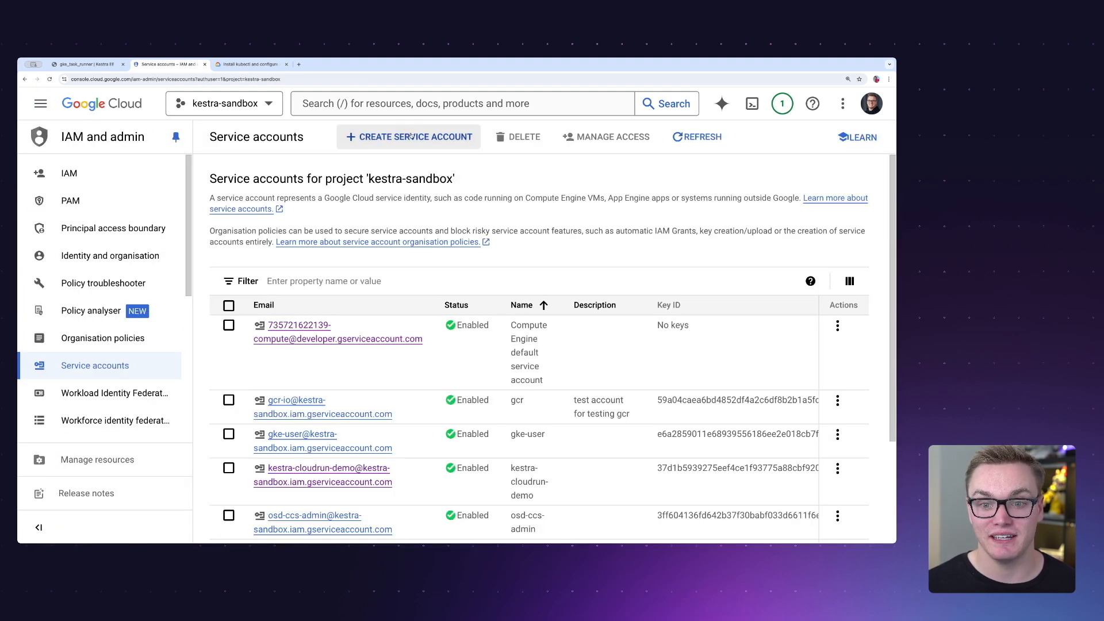
left_click(410, 136)
left_click(332, 215)
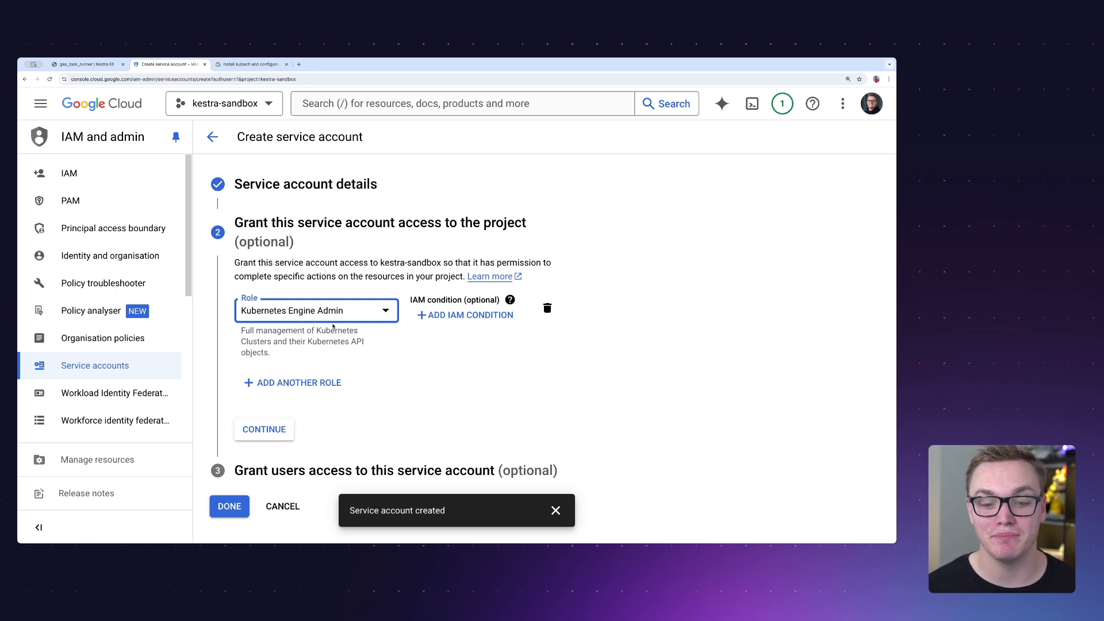
left_click(274, 429)
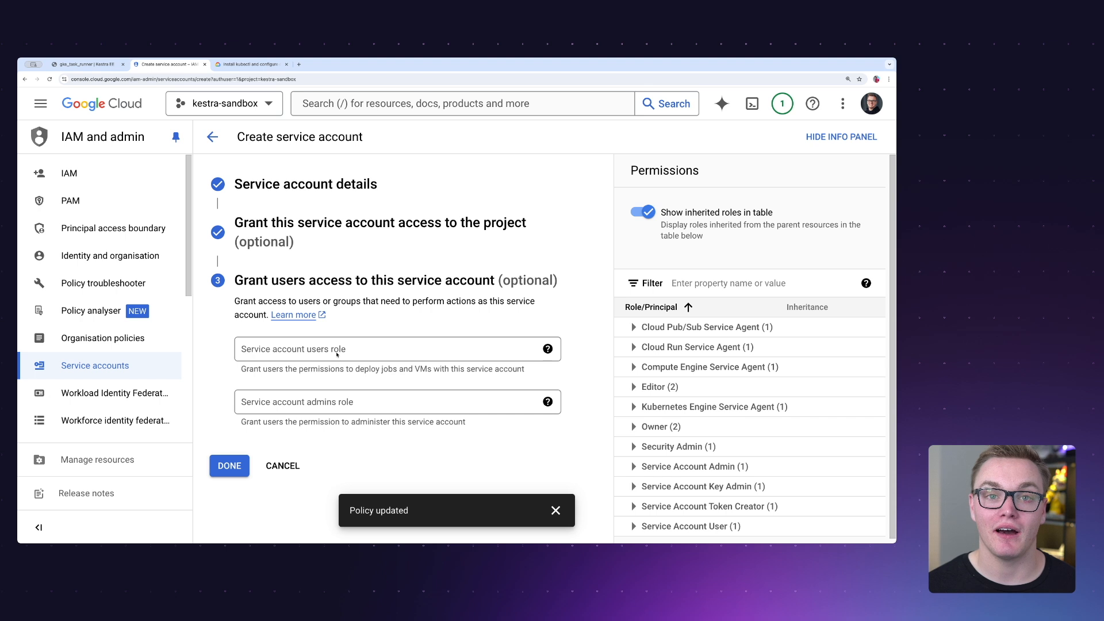
left_click(555, 510)
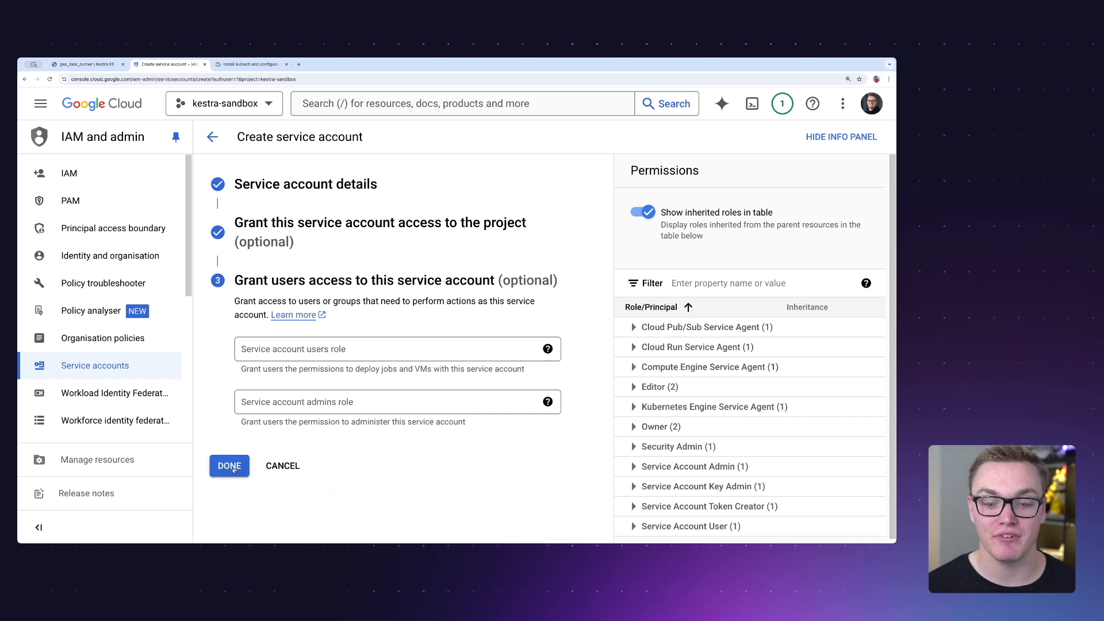
left_click(229, 466)
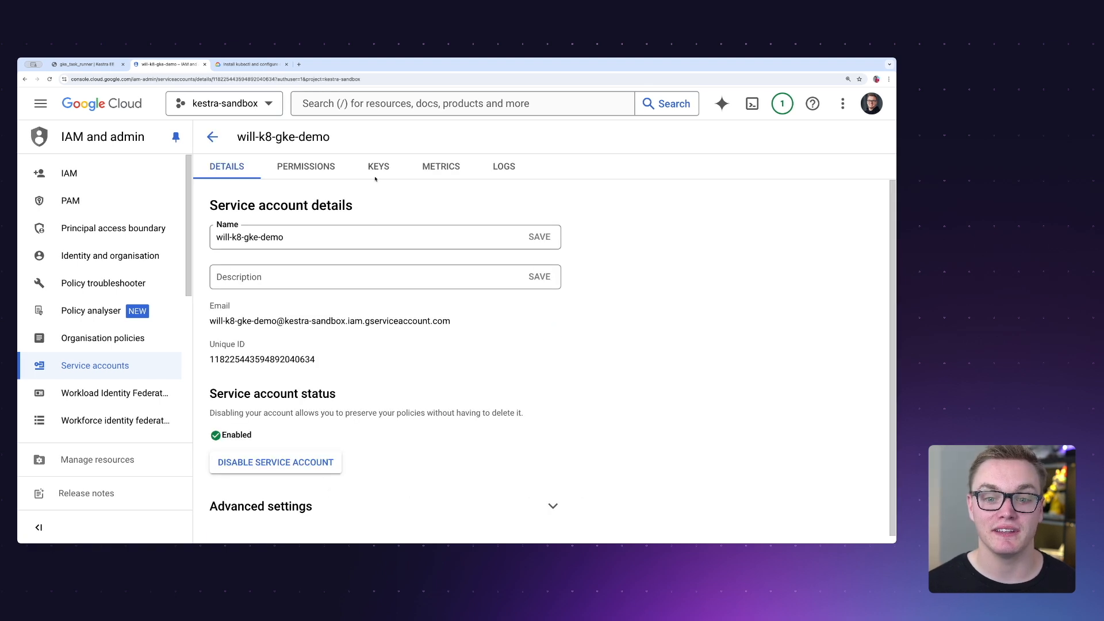
- Create and download a JSON private key for the will-k8-gke-demo service account
left_click(375, 172)
left_click(236, 393)
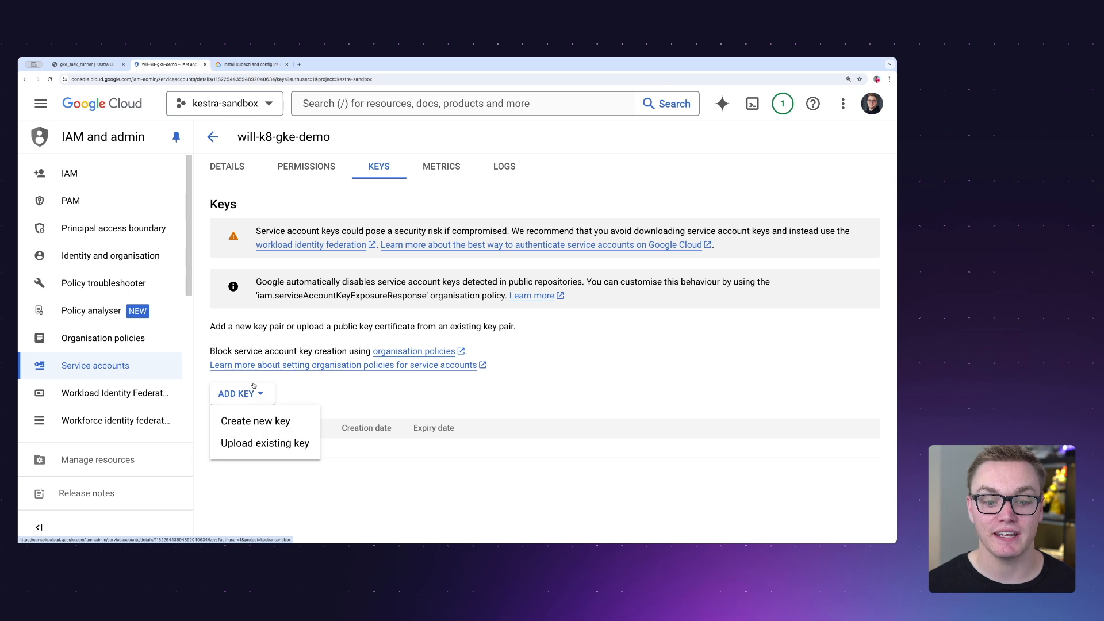
left_click(272, 419)
left_click(611, 418)
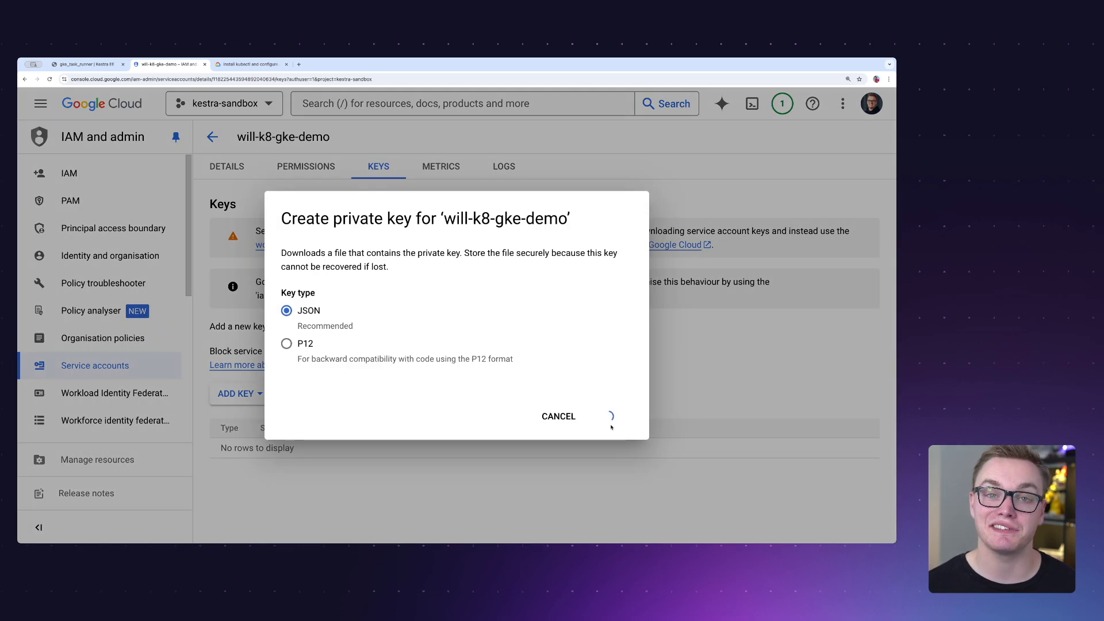
left_click(718, 367)
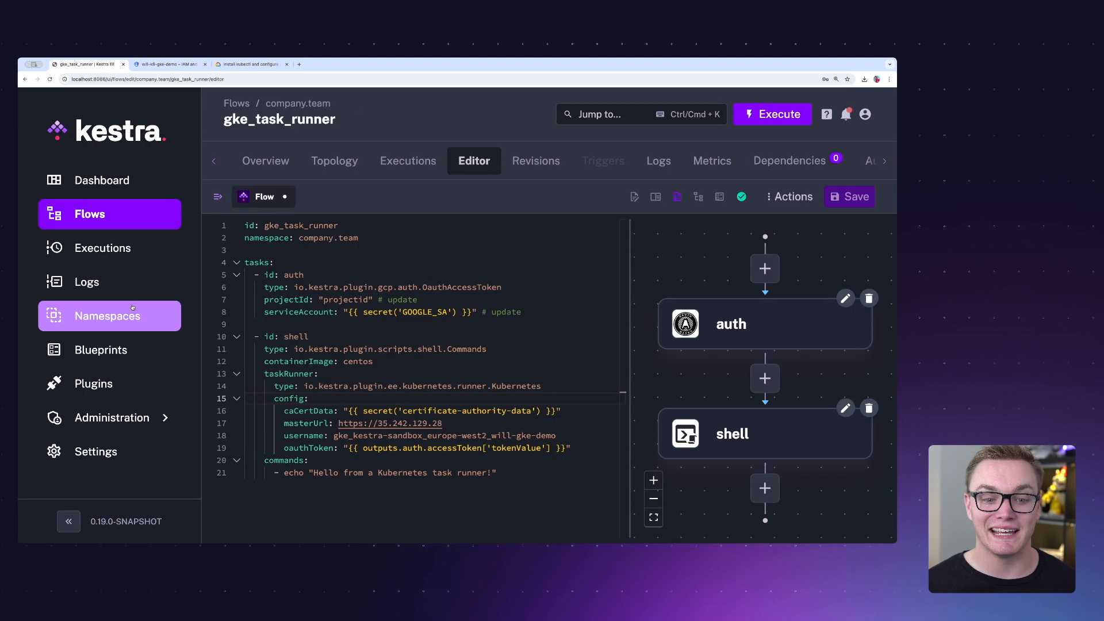
- In Kestra, save a new company.team namespace secret with key GOOGLE_SA, pasting the downloaded service account key JSON as its value
left_click(133, 316)
left_click(833, 237)
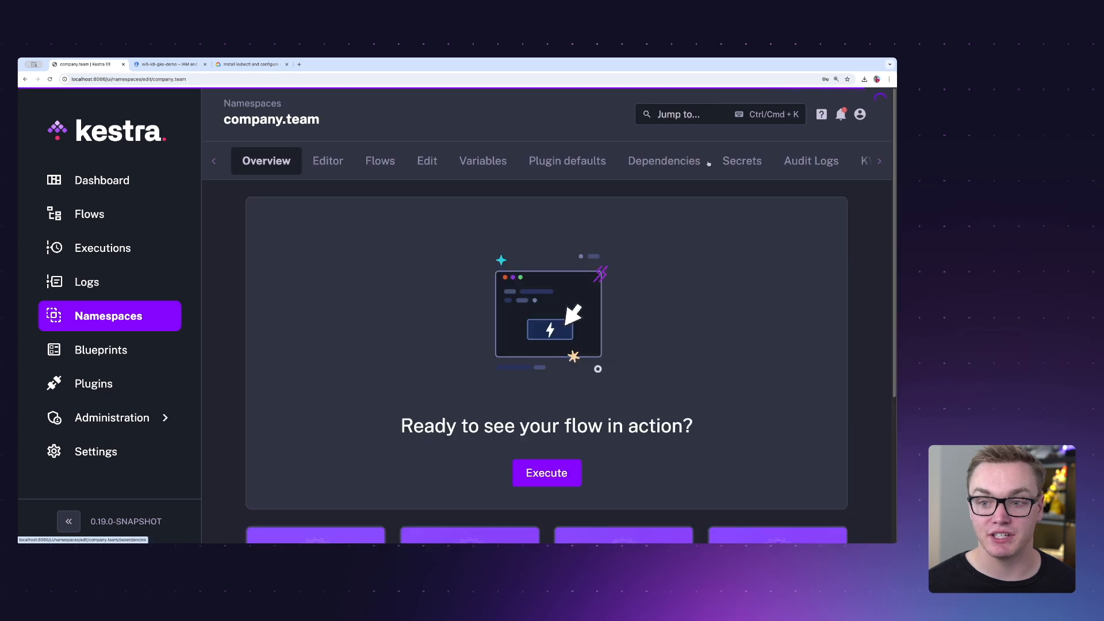
left_click(742, 161)
left_click(726, 115)
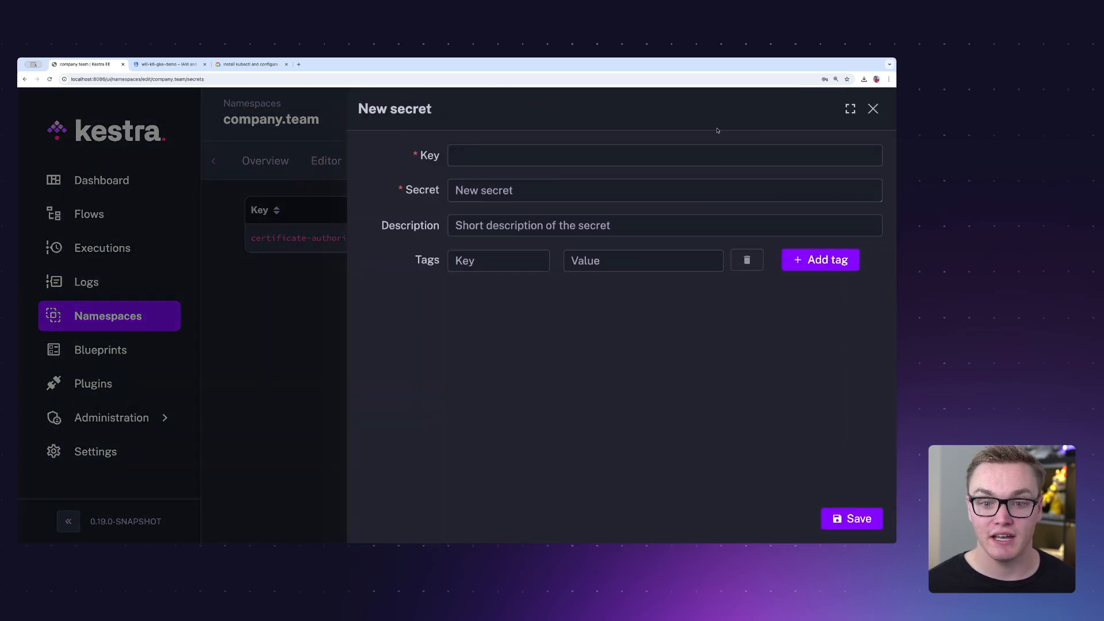
left_click(515, 191)
key("ctrl+v")
scroll(474, 333, "up", 10)
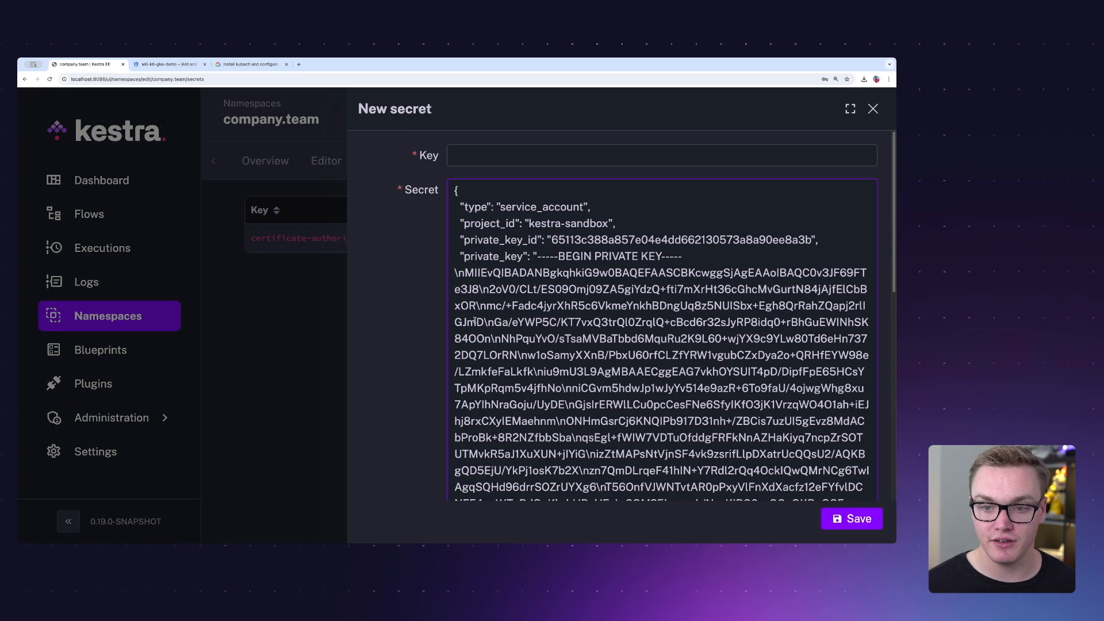
type("GOOGLE_SA")
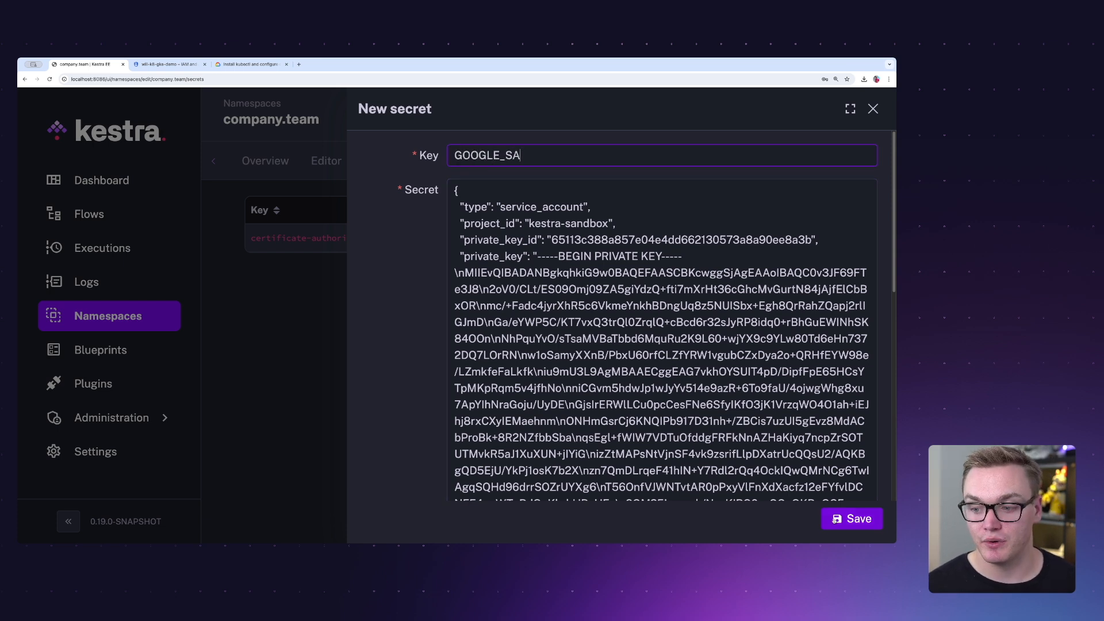
left_click(851, 519)
- Open the gke_task_runner flow for editing, set the auth task's projectId to kestra-sandbox, and save the flow
left_click(366, 161)
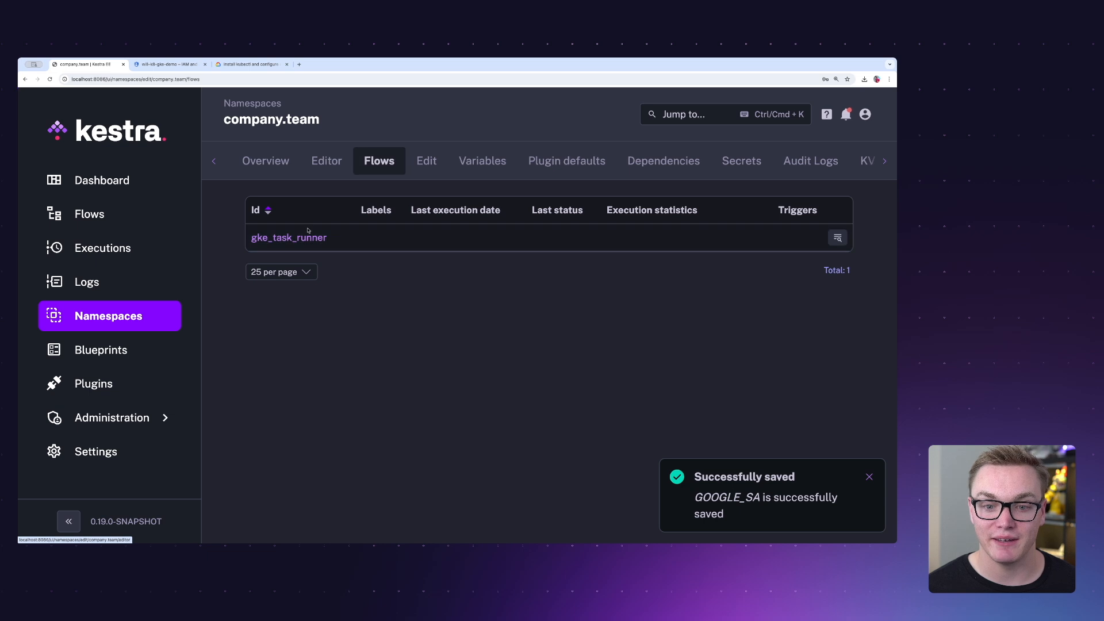
left_click(288, 238)
left_click(697, 118)
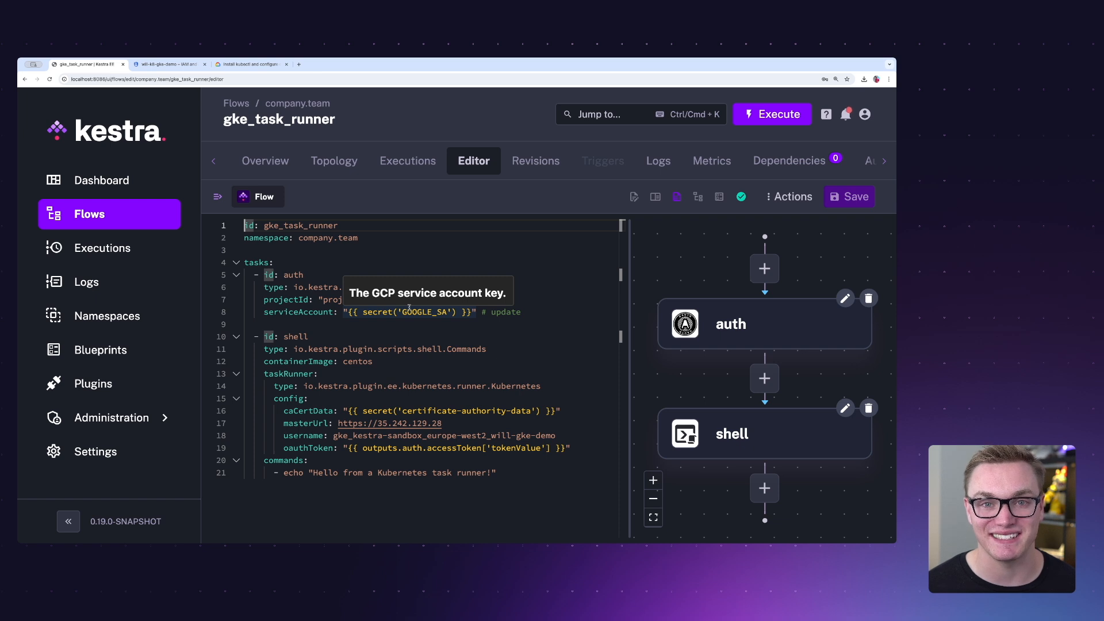
left_click(383, 300)
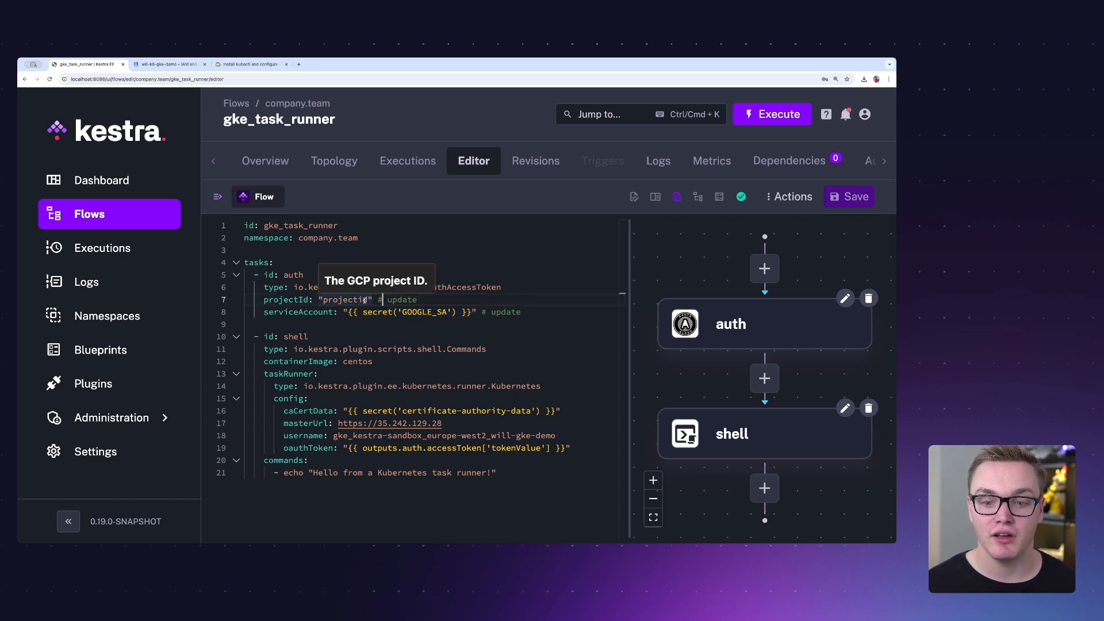
double_click(364, 300)
type("kestra-sandbox")
key("ctrl+s")
- Remove the "# update" comments from the auth task's projectId and serviceAccount lines and save the flow
left_click_drag(403, 300, 521, 313)
key("BackSpace")
key("BackSpace")
key("BackSpace")
key("BackSpace")
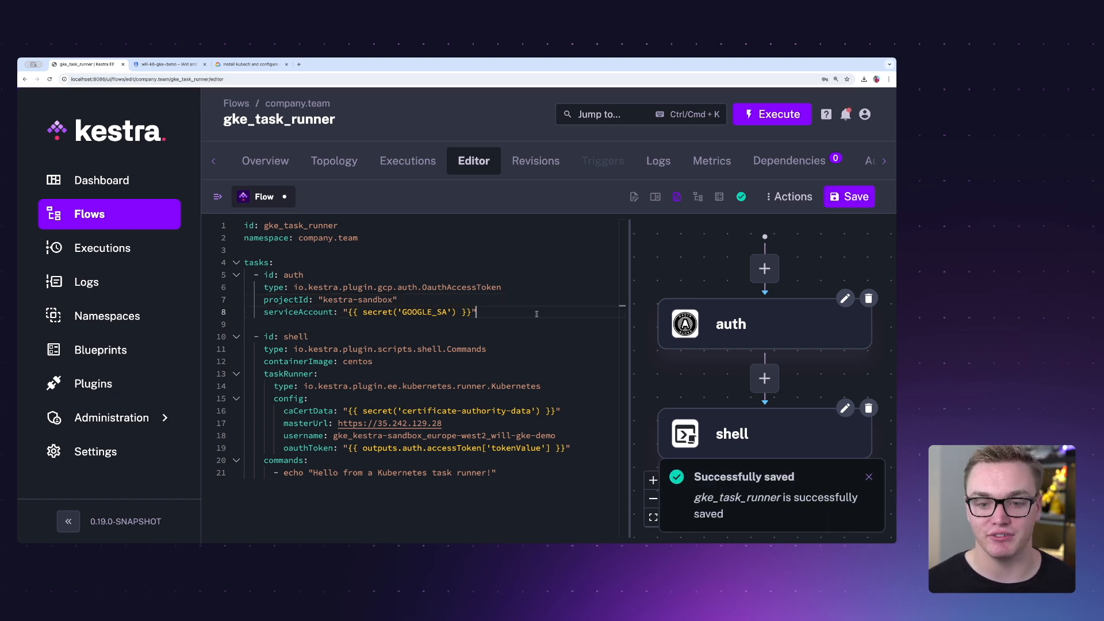
key("ctrl+s")
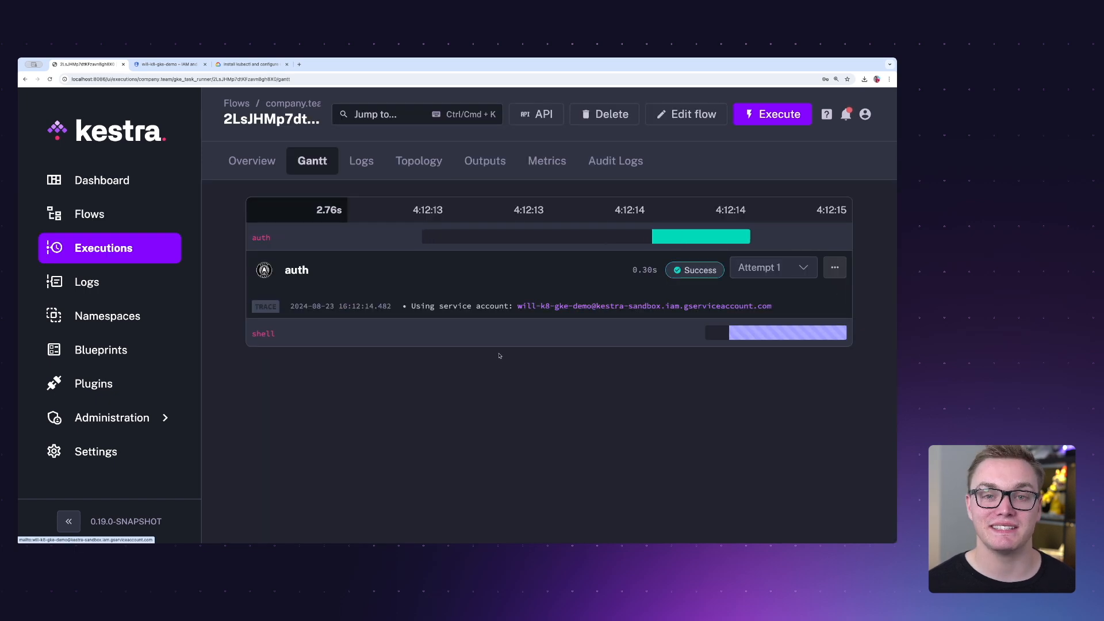
- Inspect the shell task's log in the flow execution and the auth task's accessToken tokenValue output
left_click(659, 336)
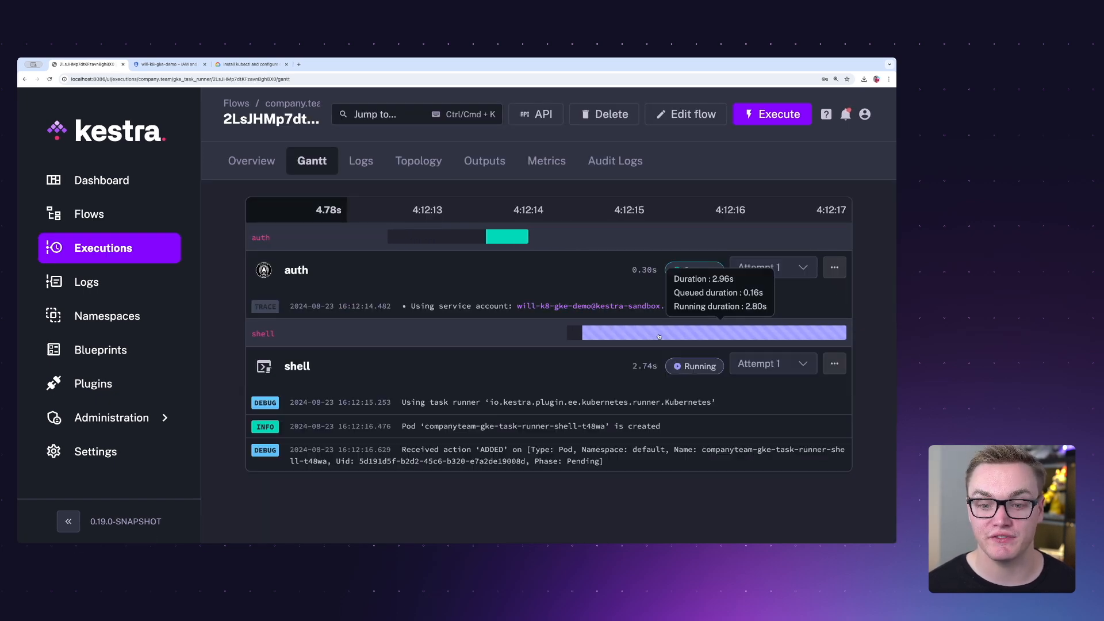
left_click(484, 160)
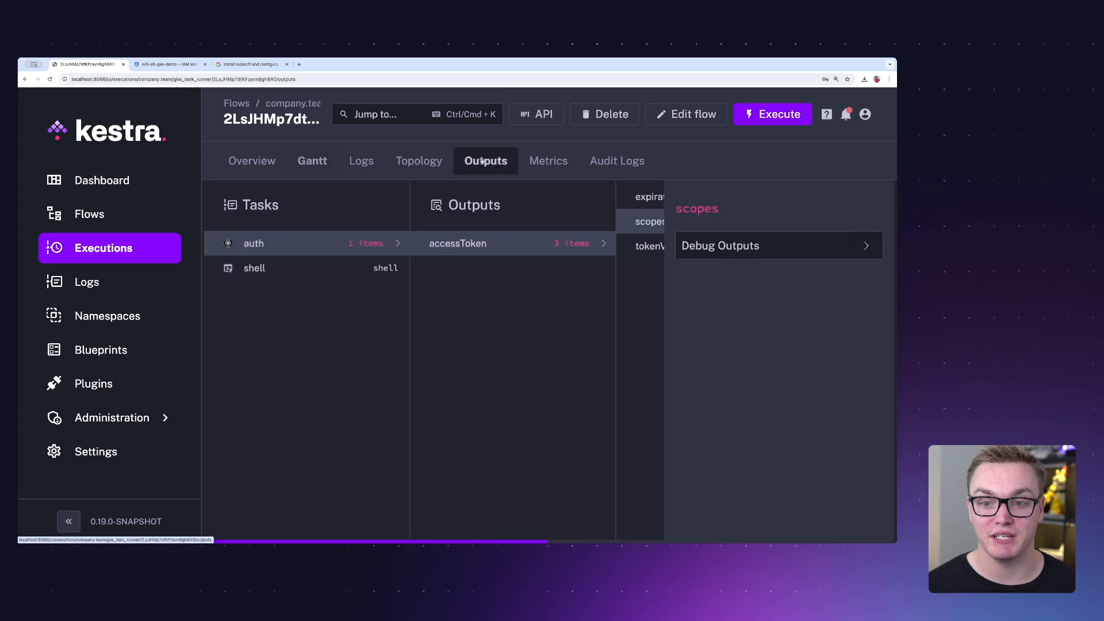
left_click(633, 246)
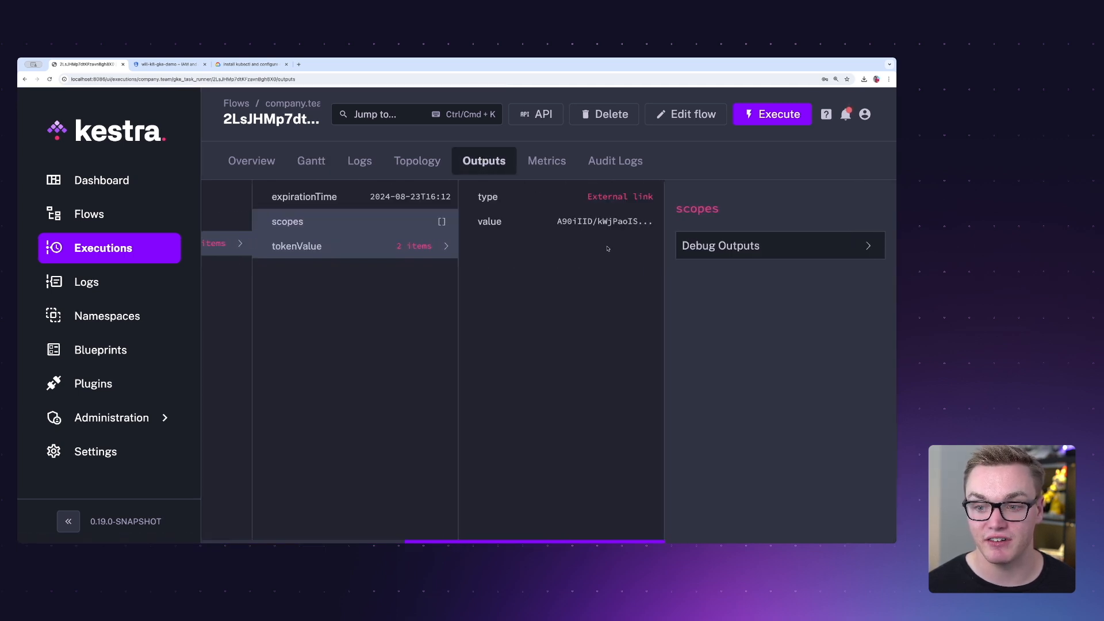
left_click(583, 230)
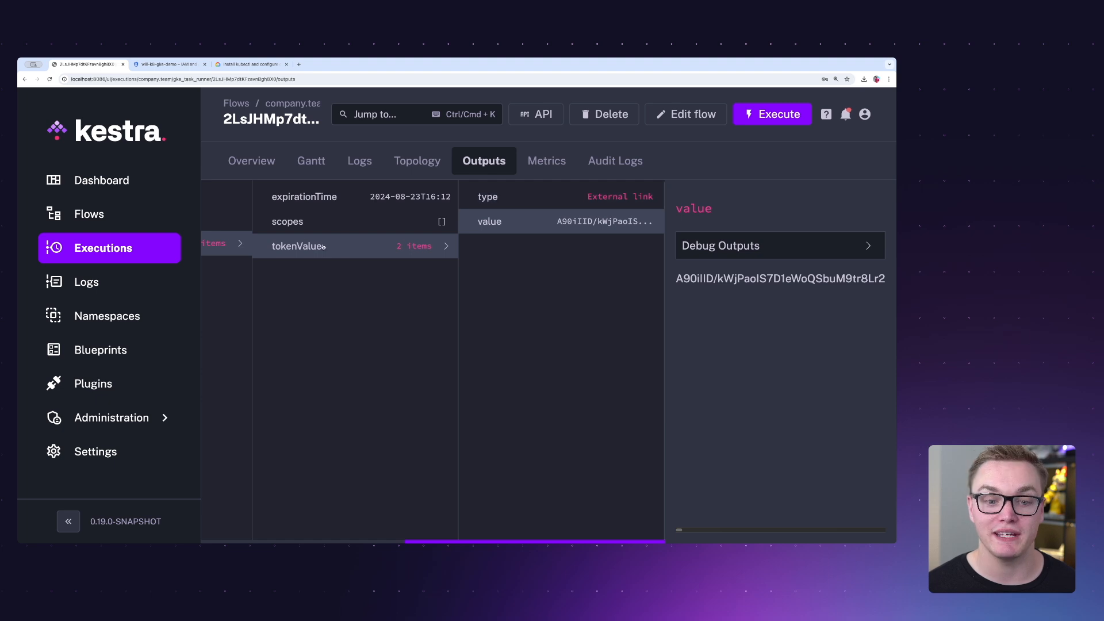
scroll(323, 246, "left", 5)
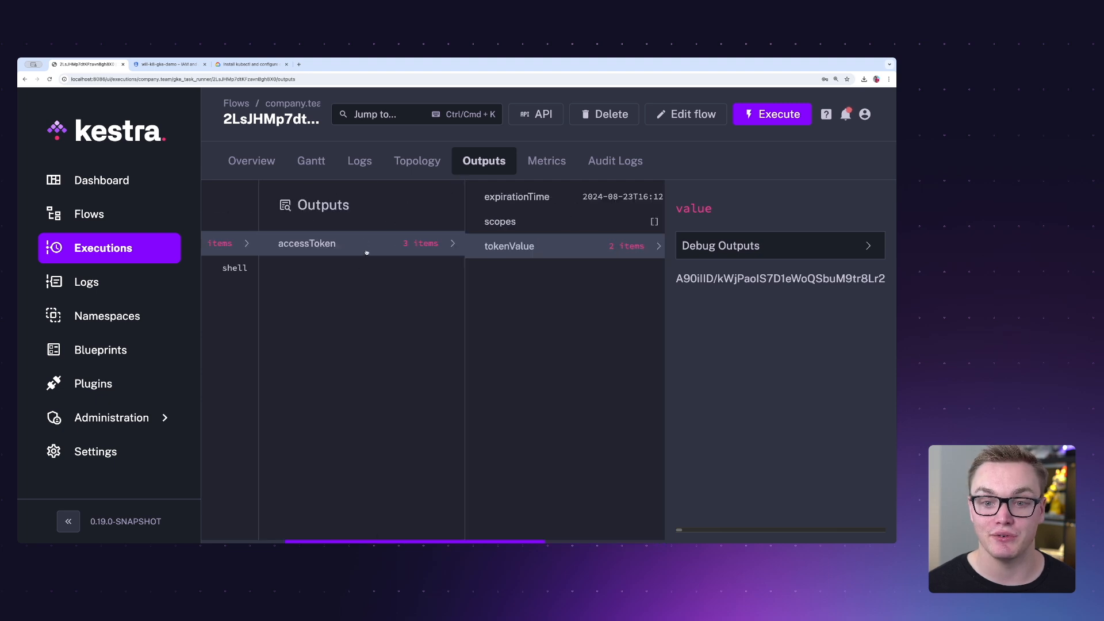
left_click(311, 163)
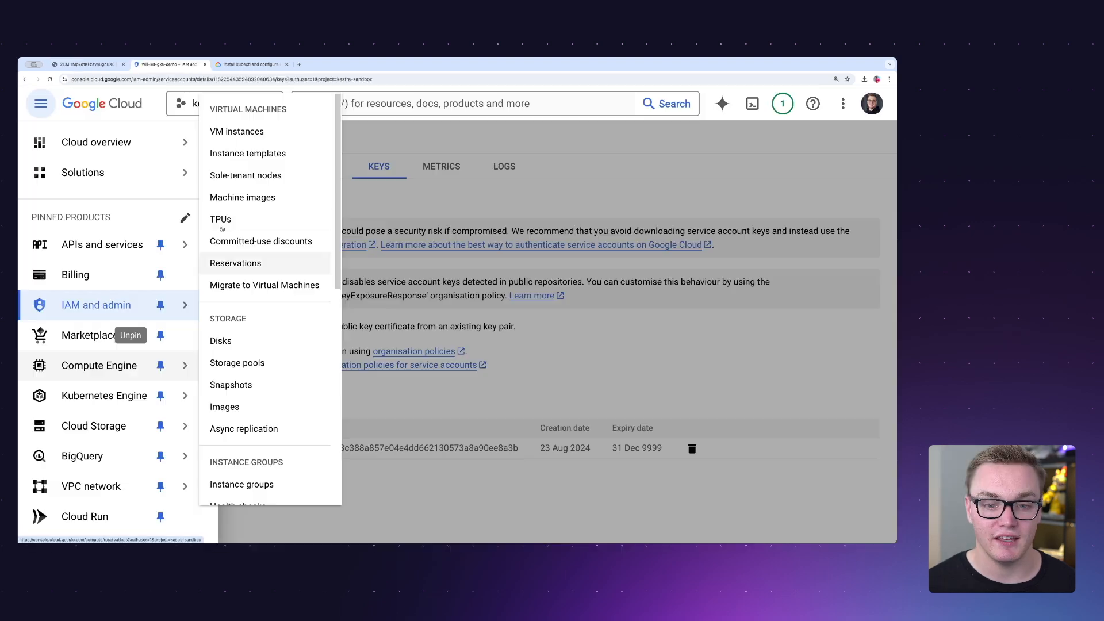
- Switch to Google Cloud, open the companyteam-gke-task-runner-shell pod in the Kubernetes Engine workloads, and refresh its details
mouse_move(99, 388)
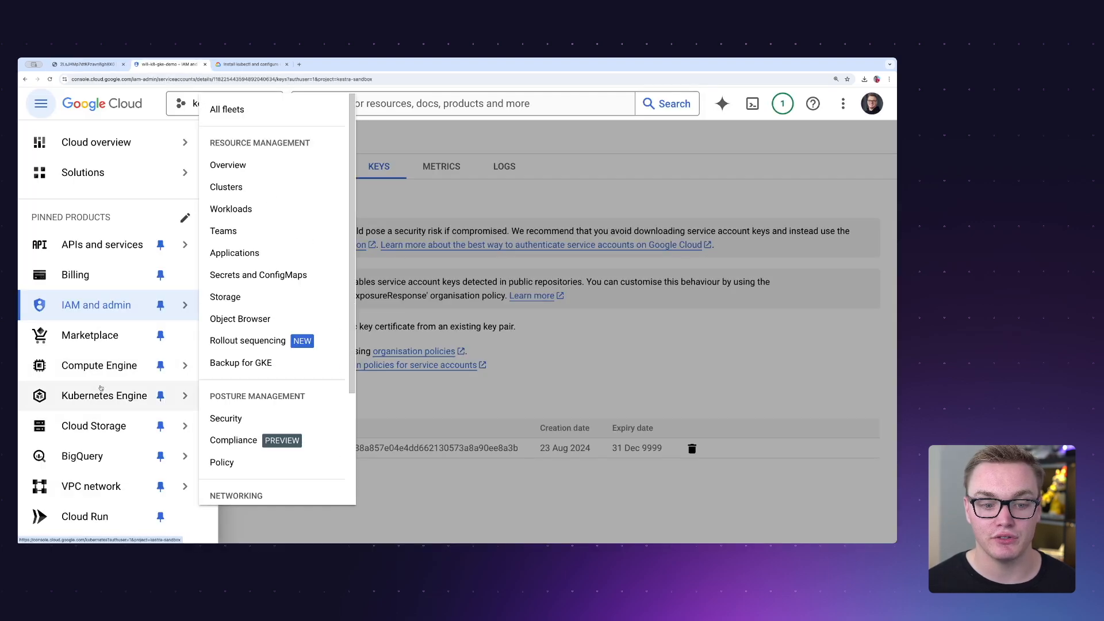
left_click(275, 166)
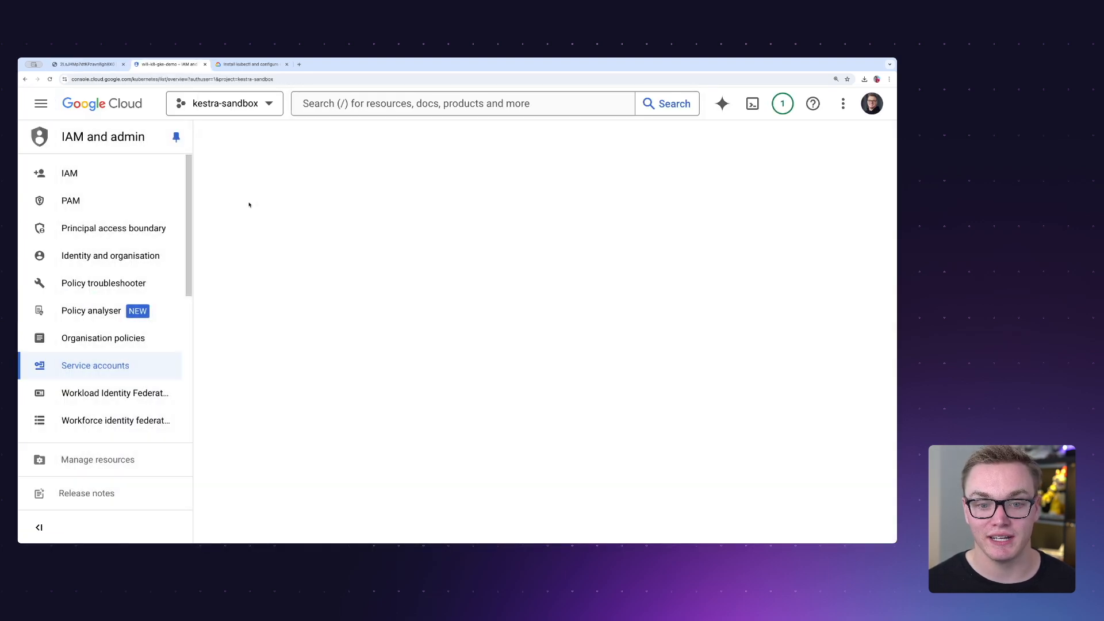
left_click(110, 312)
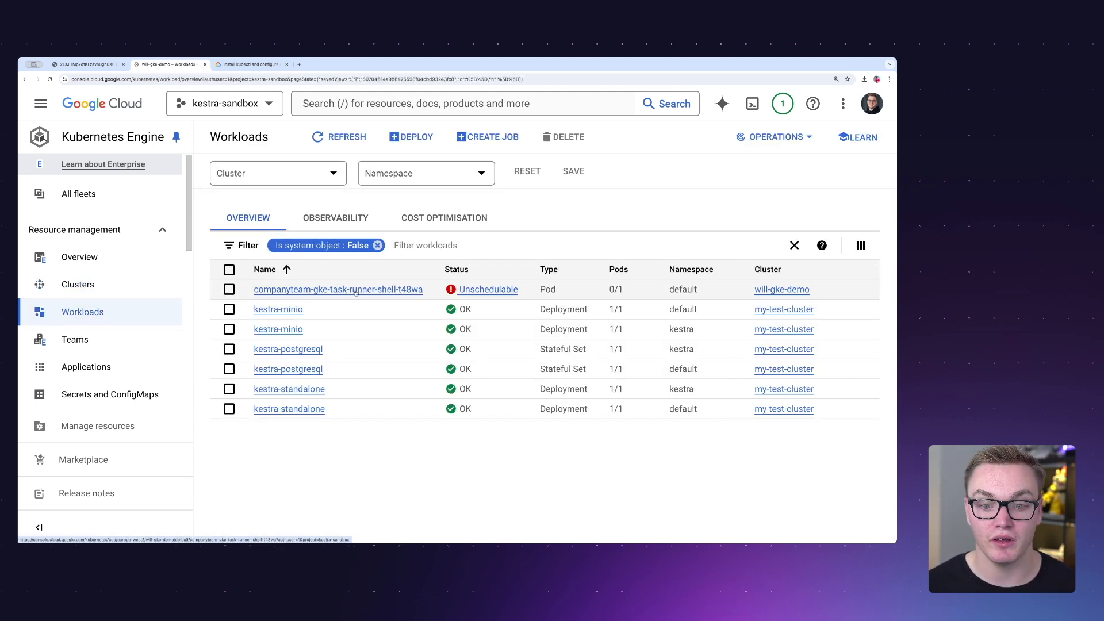
left_click(353, 289)
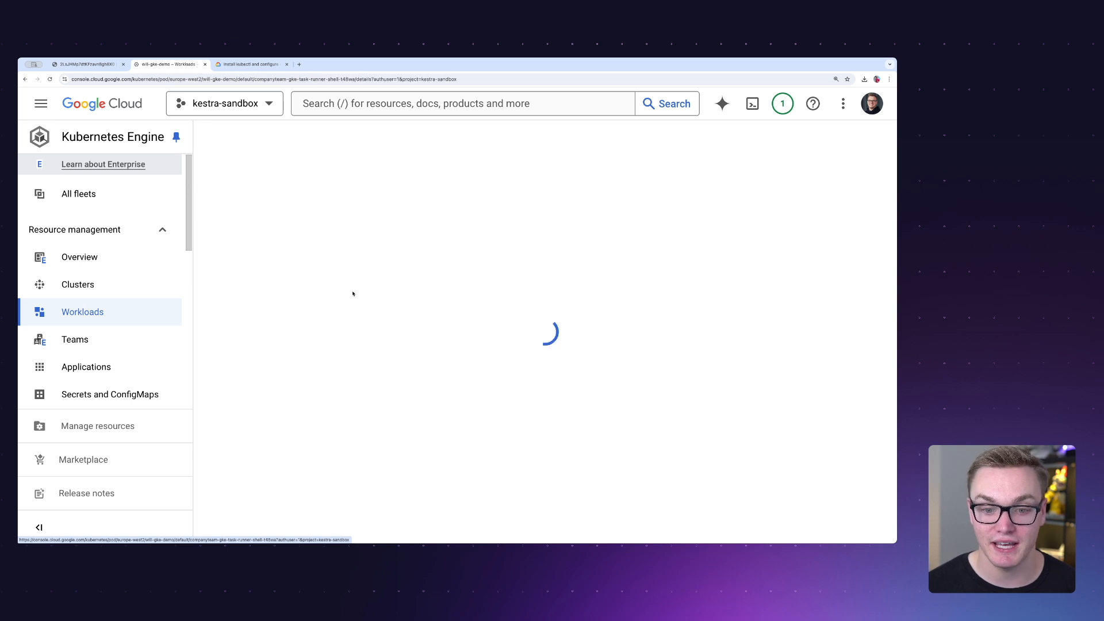
scroll(345, 300, "down", 1)
scroll(345, 300, "down", 1)
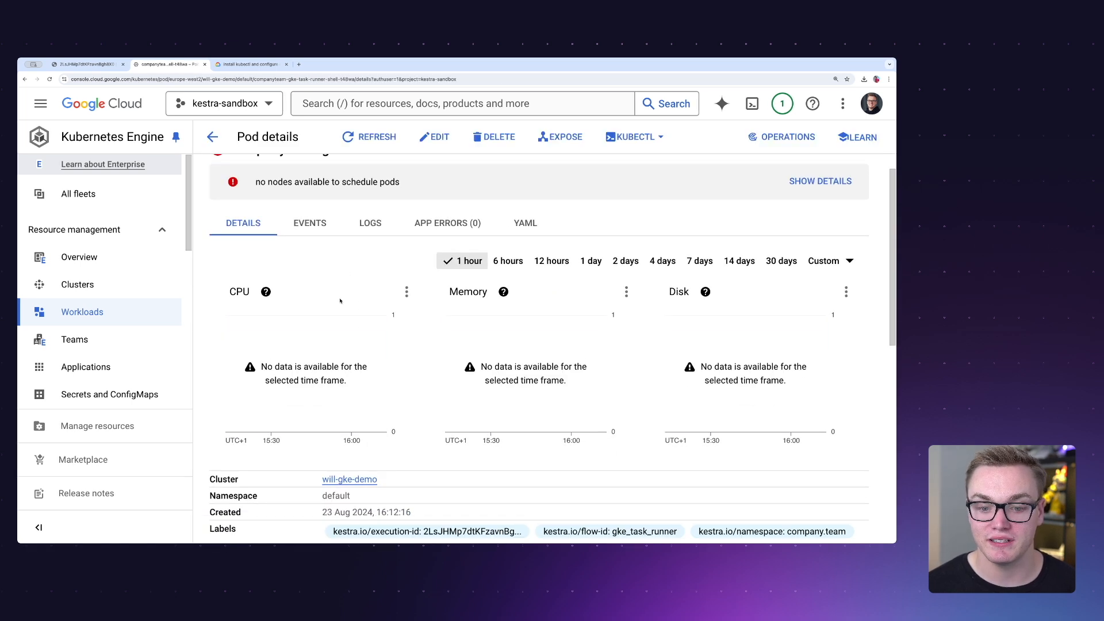
scroll(345, 301, "up", 2)
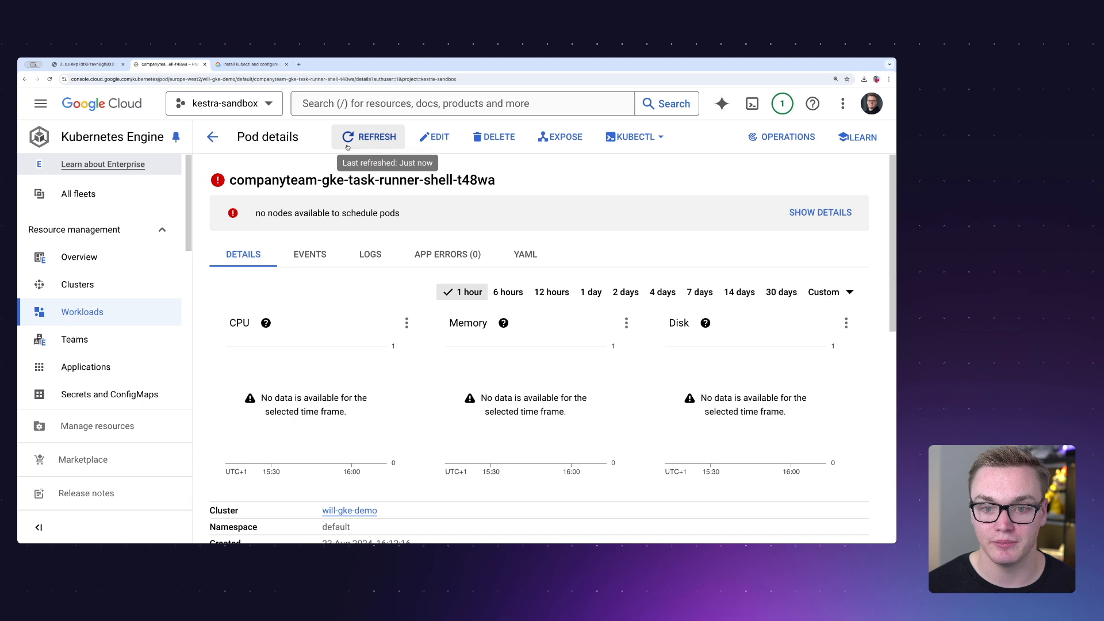
left_click(371, 137)
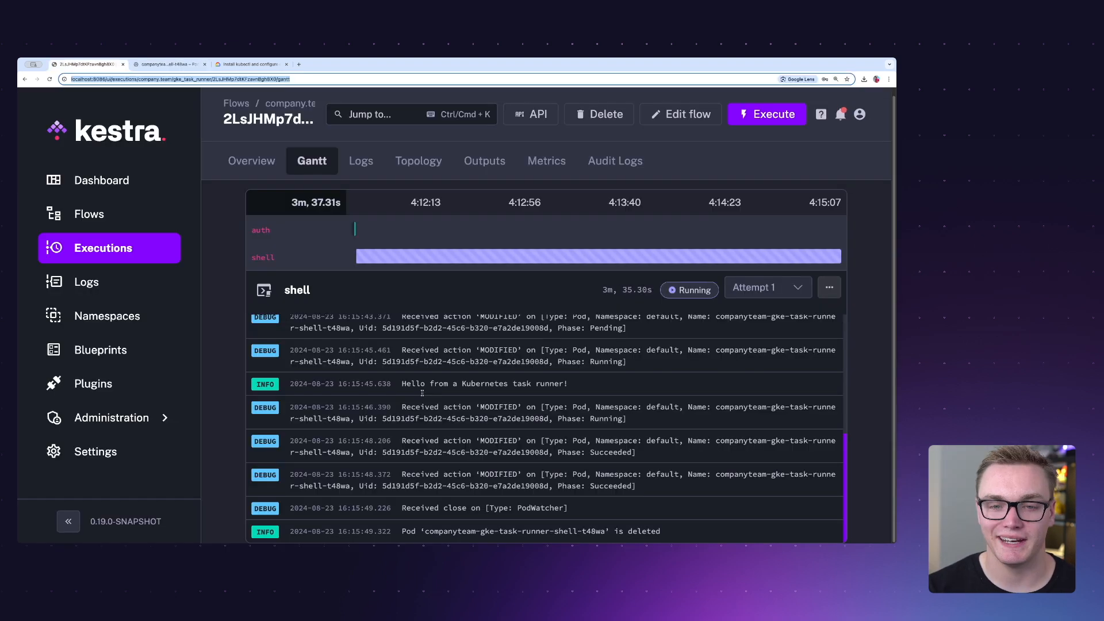
- Examine the echo output and last pod entry in the shell task's log in Kestra, and retry loading the pod's page in Google Cloud
left_click_drag(397, 384, 578, 385)
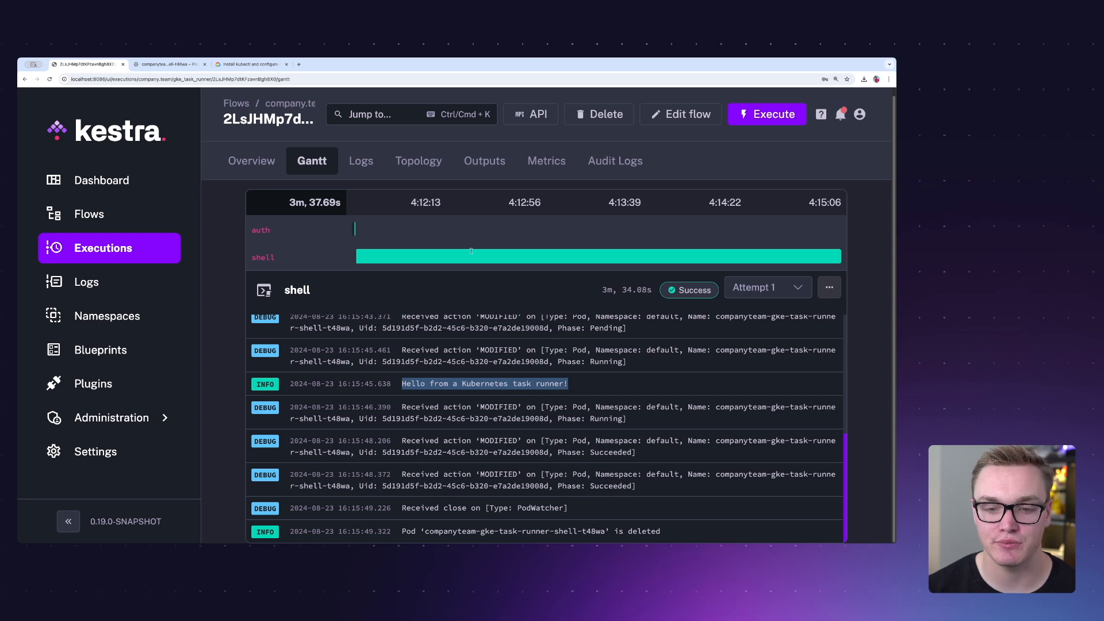
left_click(679, 533)
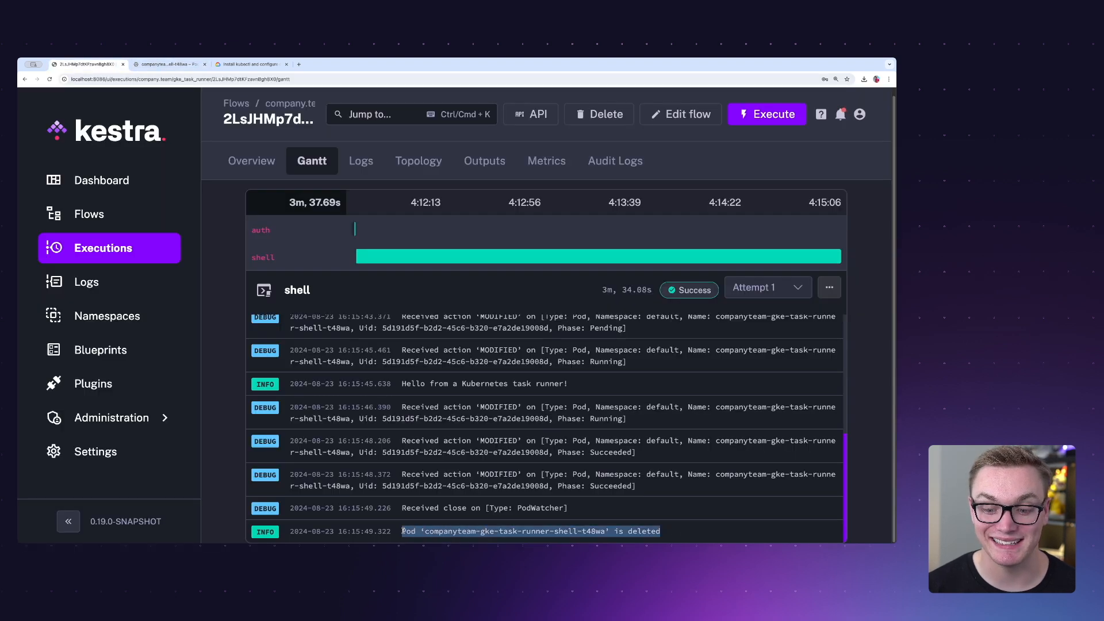
left_click(166, 64)
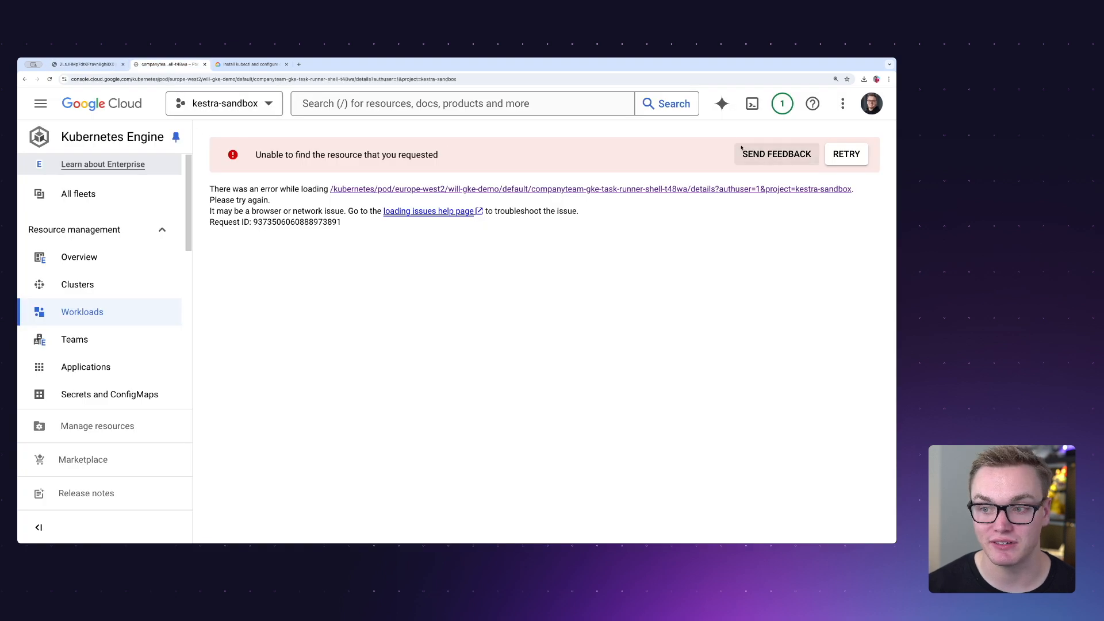
left_click(847, 155)
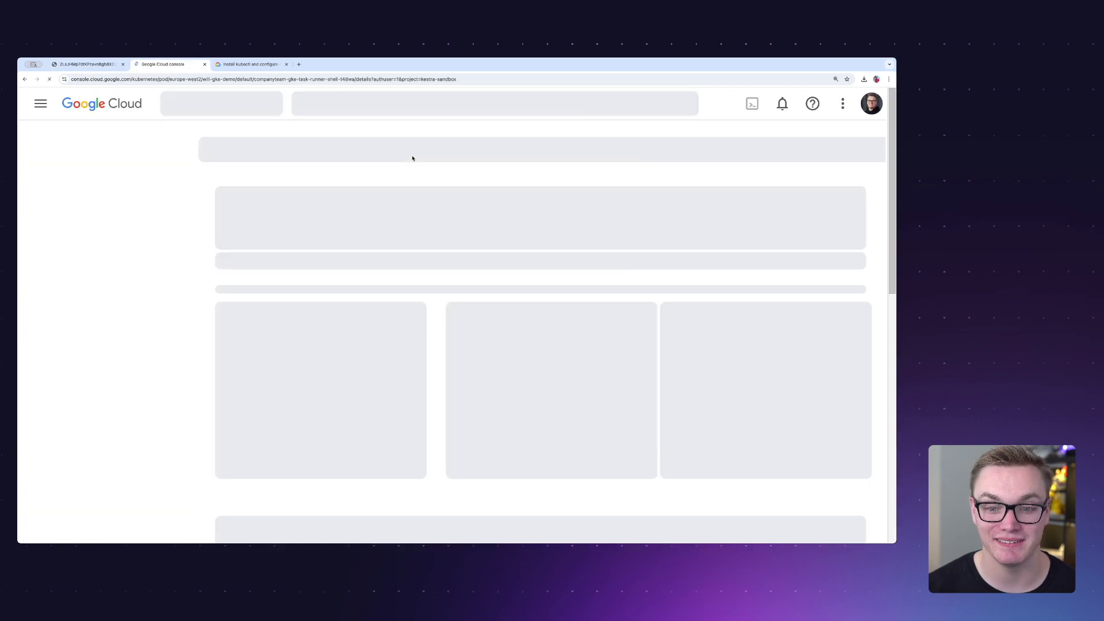